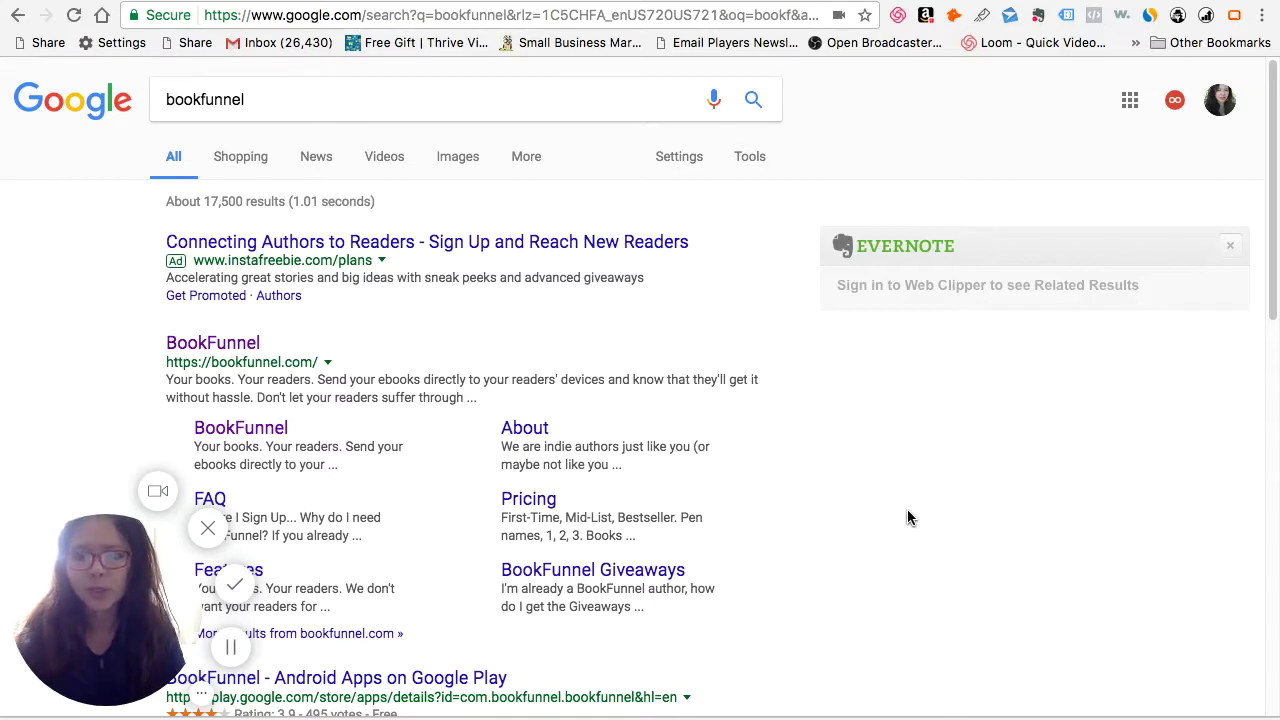
- Open bookfunnel.com from the Google search results for 'bookfunnel'
click(236, 350)
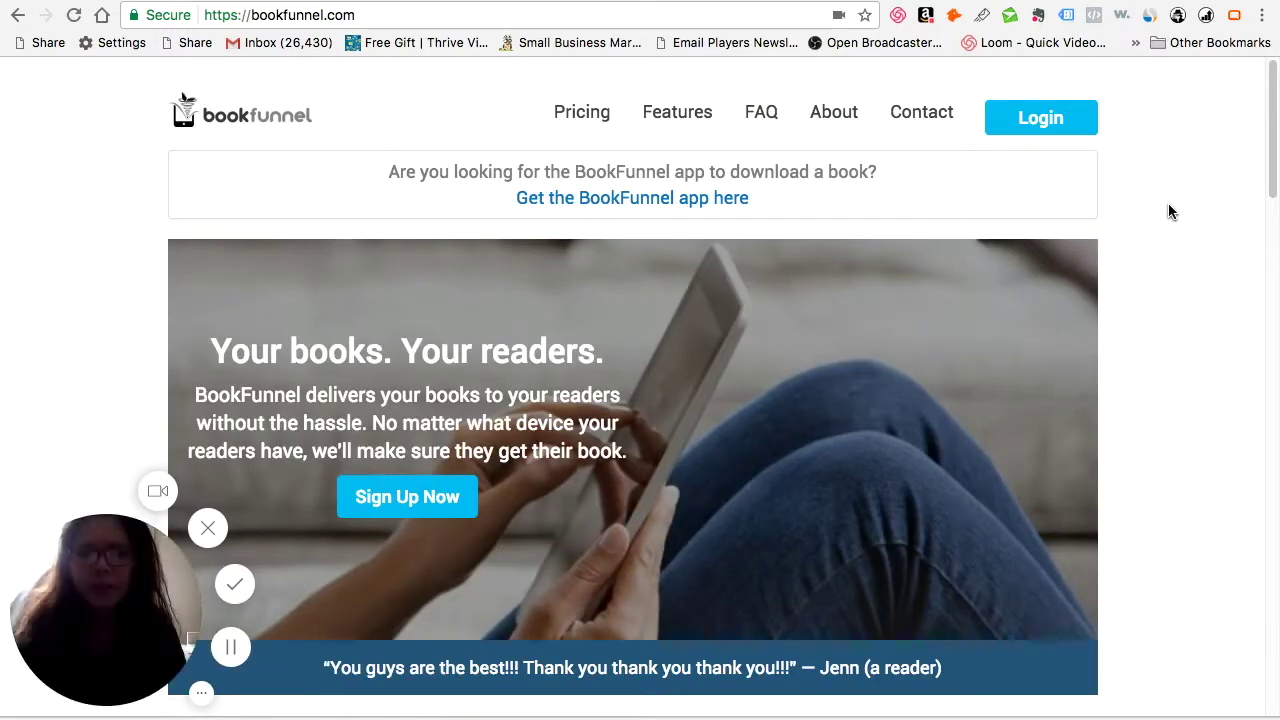
- Log in to BookFunnel and go to the My Books list
click(1056, 120)
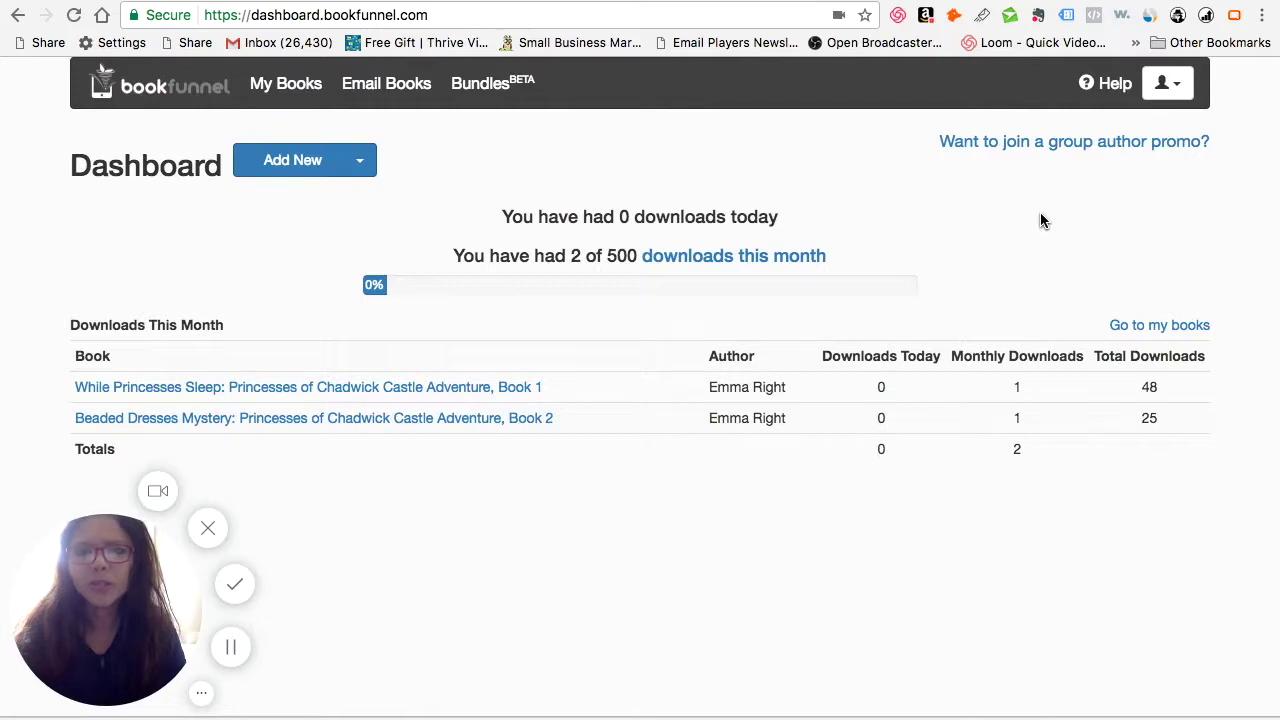
click(306, 88)
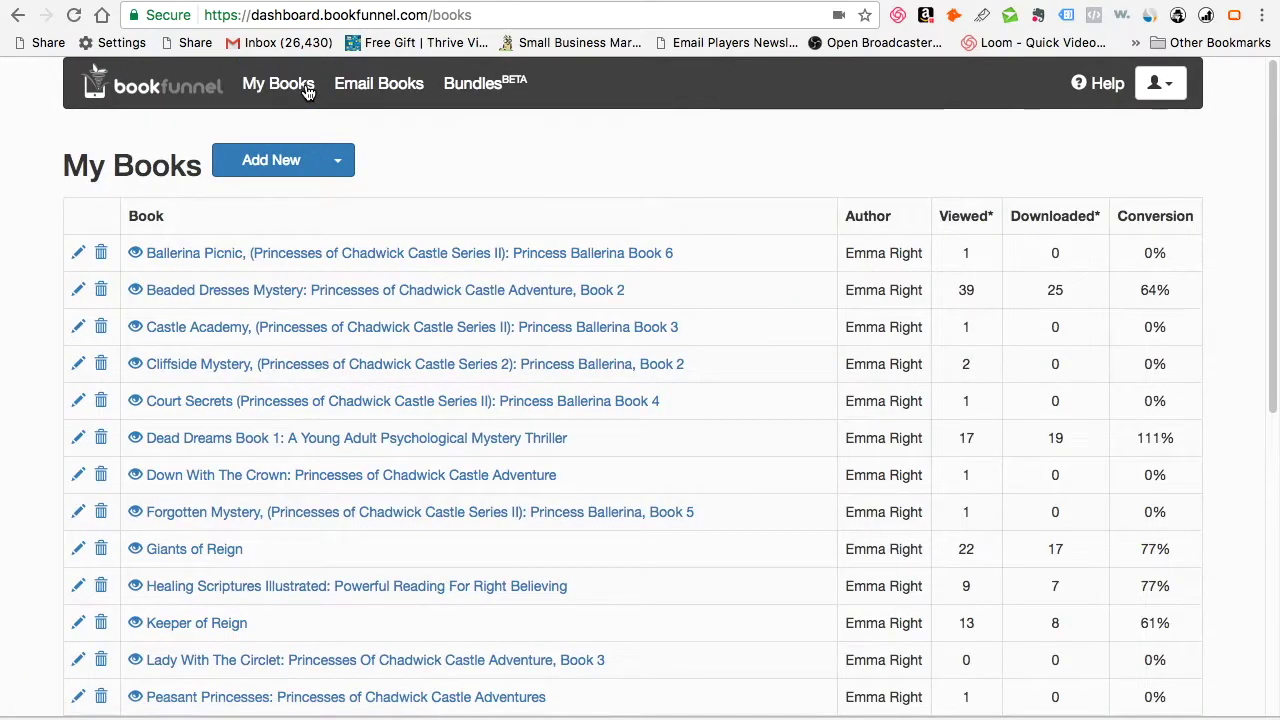
- Choose Add New Book from the Add New menu
click(270, 172)
click(277, 199)
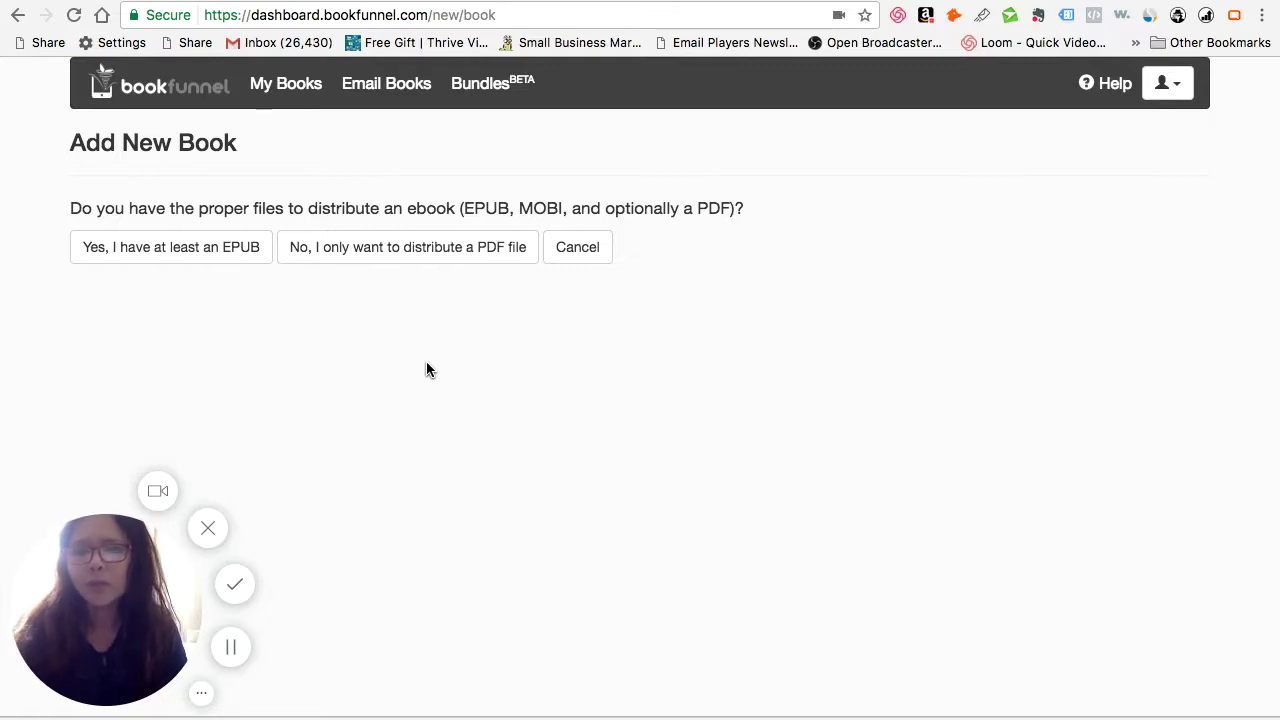
- Answer 'Yes, I have at least an EPUB' and bring up the book's KDP title details
click(215, 249)
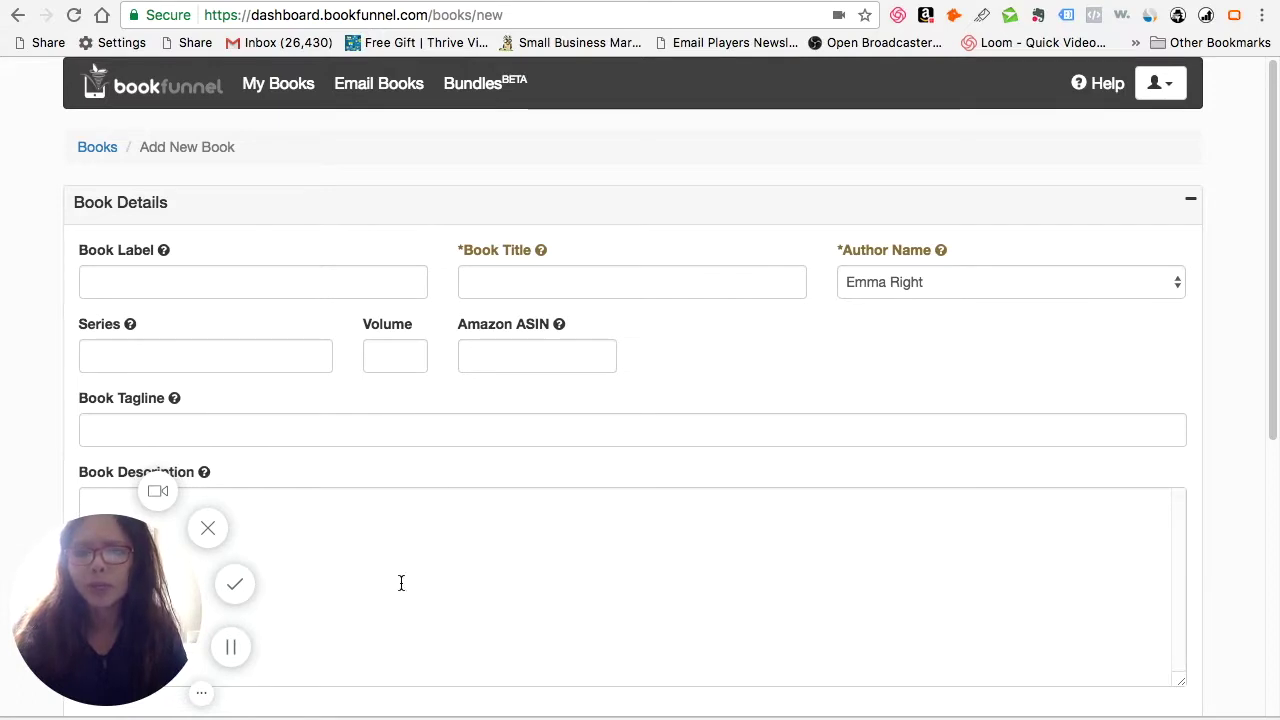
click(241, 659)
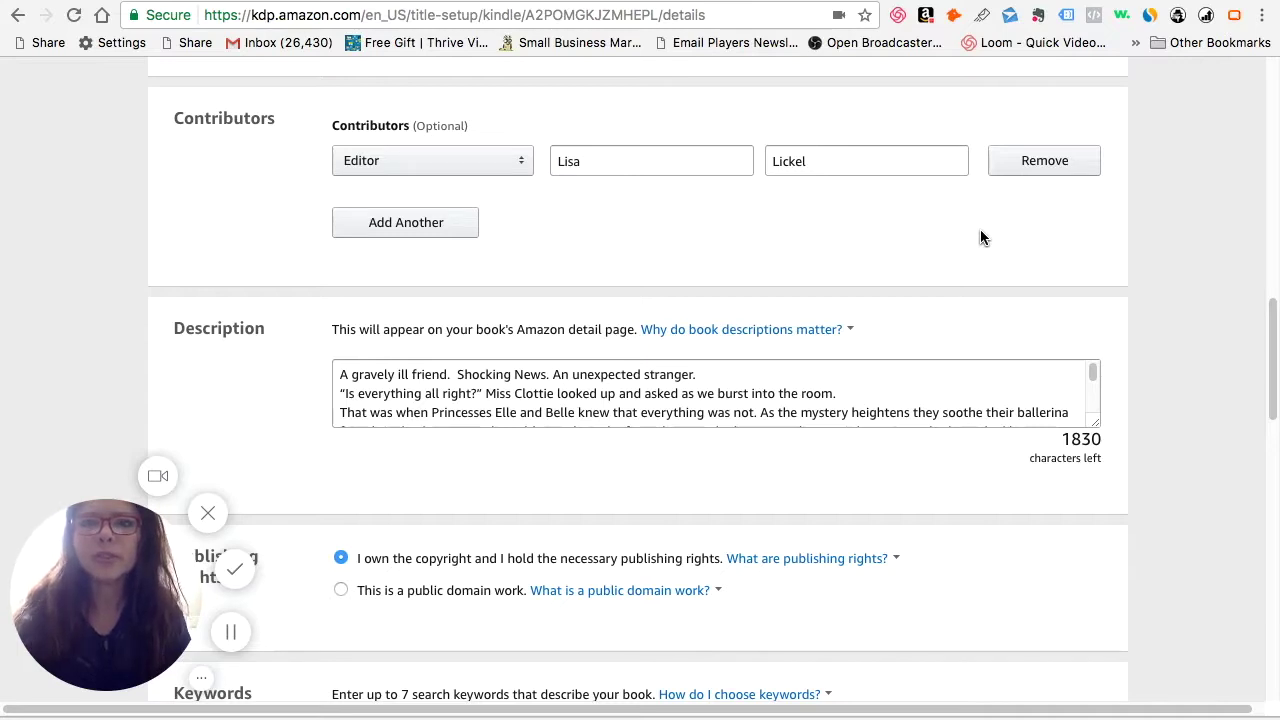
- Return to the BookFunnel form filled with Ballet Academy, series princess ballerina, volume 8
key(ctrl+Tab)
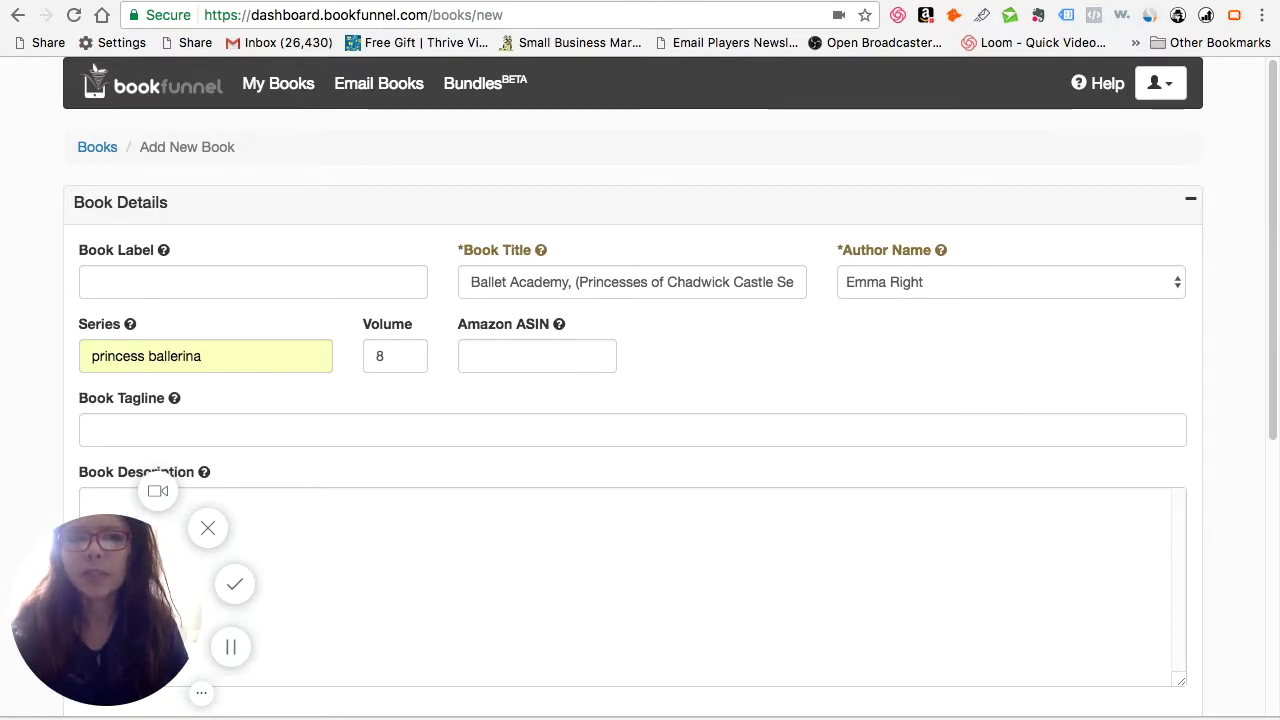
- Switch to the Ballet Academy Amazon product page to look up its ASIN
key(ctrl+Tab)
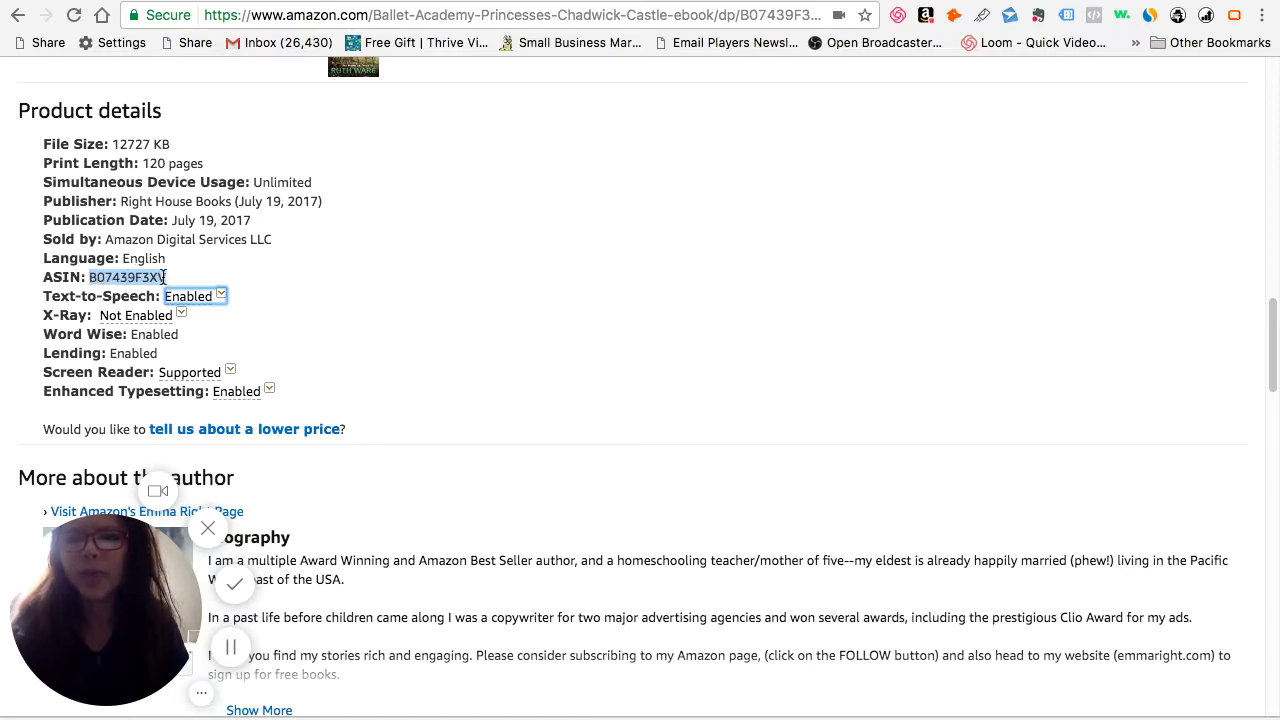
- Copy ASIN B07439F3XV from Amazon and go back to the BookFunnel form
key(ctrl+Tab)
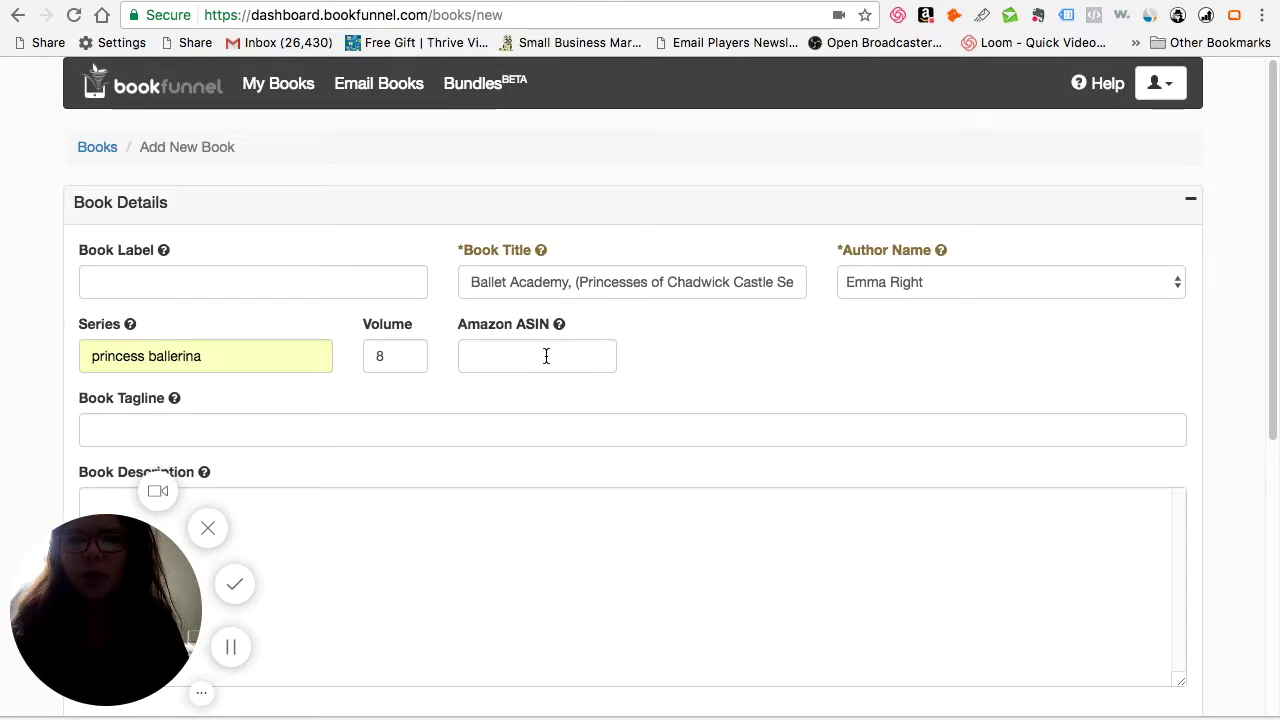
- Paste B07439F3XV into the Amazon ASIN field, then return to the Amazon description
click(546, 356)
text(B07439F3XV)
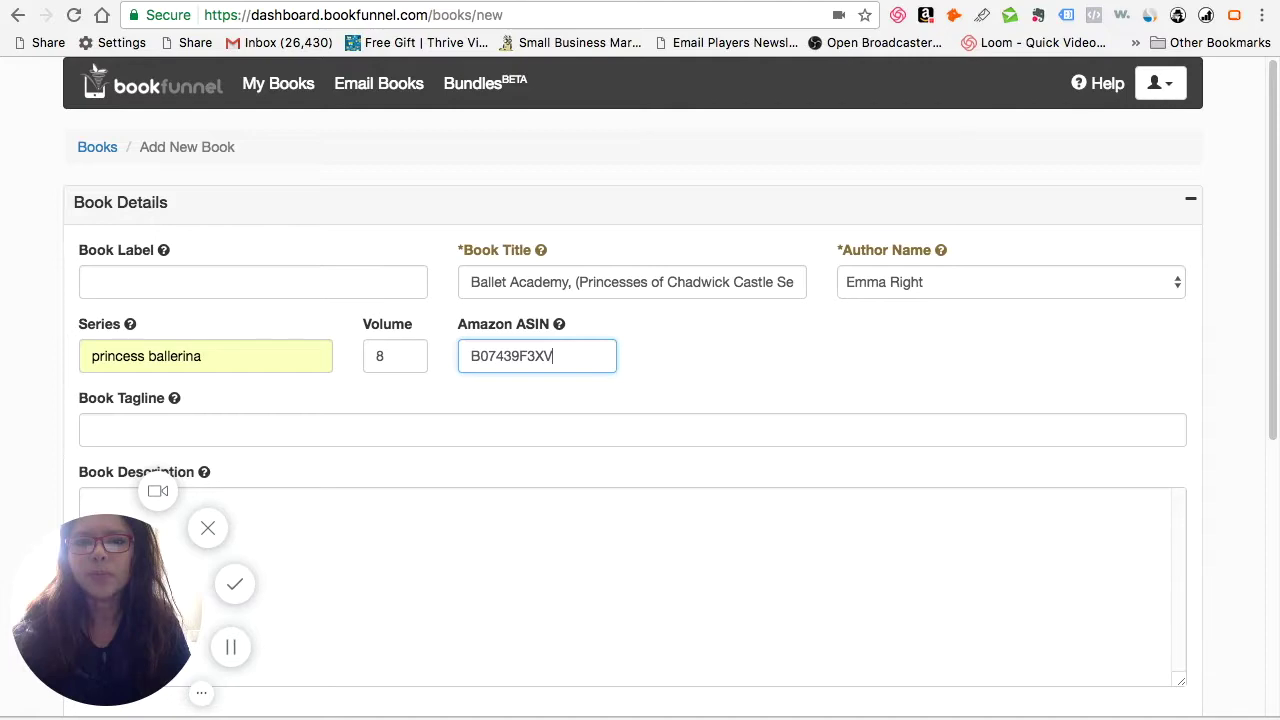
key(ctrl+shift+Tab)
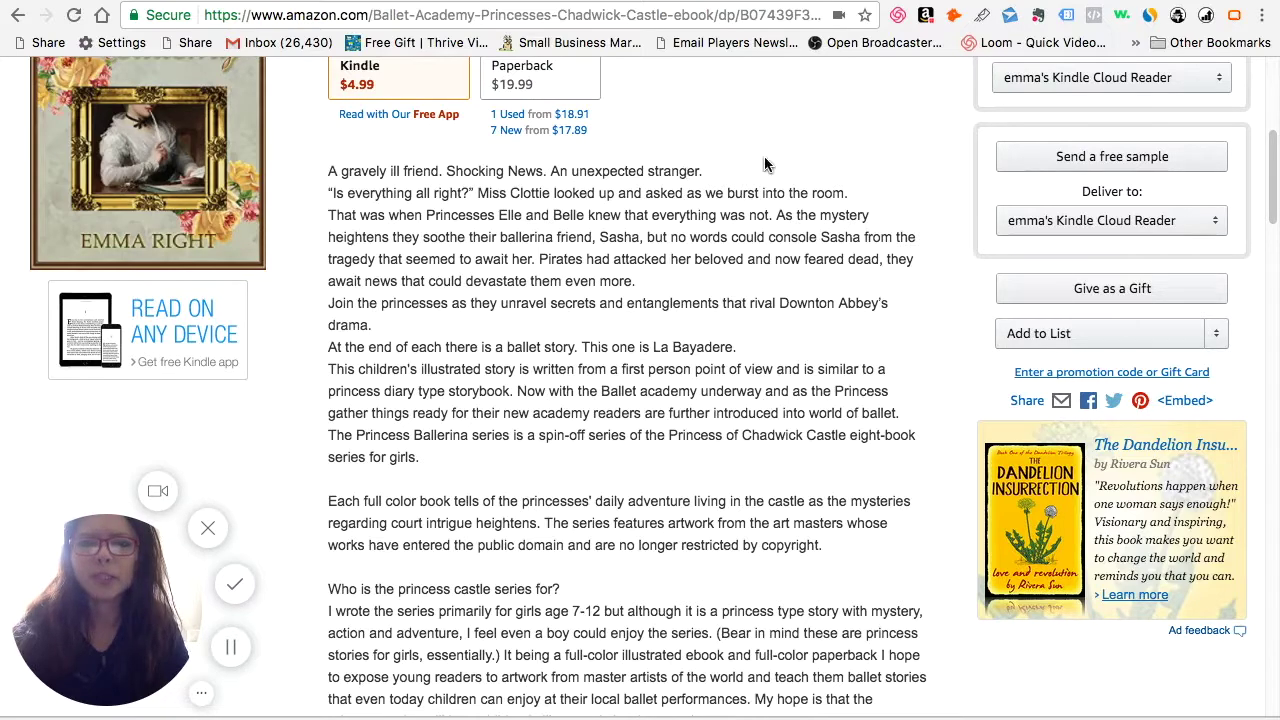
- Select and copy the full Amazon book description through the Book 8 title list
scroll(769, 165, up, 3)
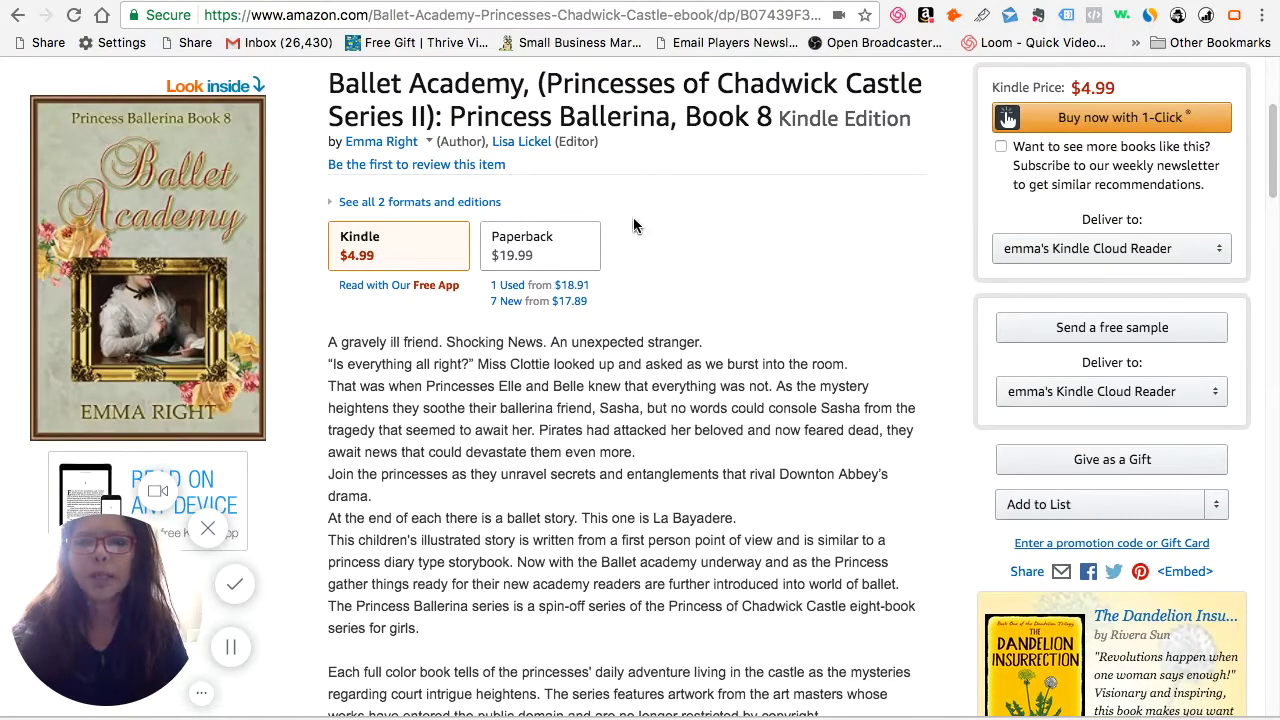
scroll(727, 173, down, 3)
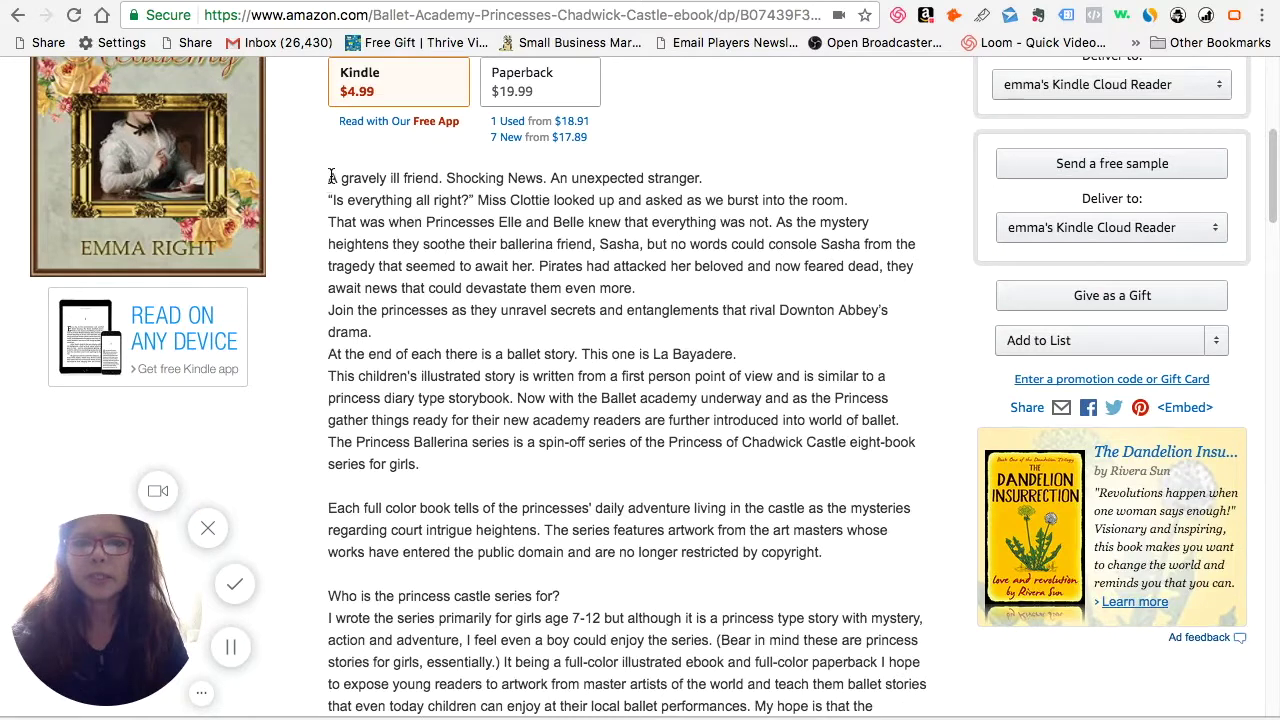
drag(328, 178, 523, 606)
scroll(500, 580, down, 6)
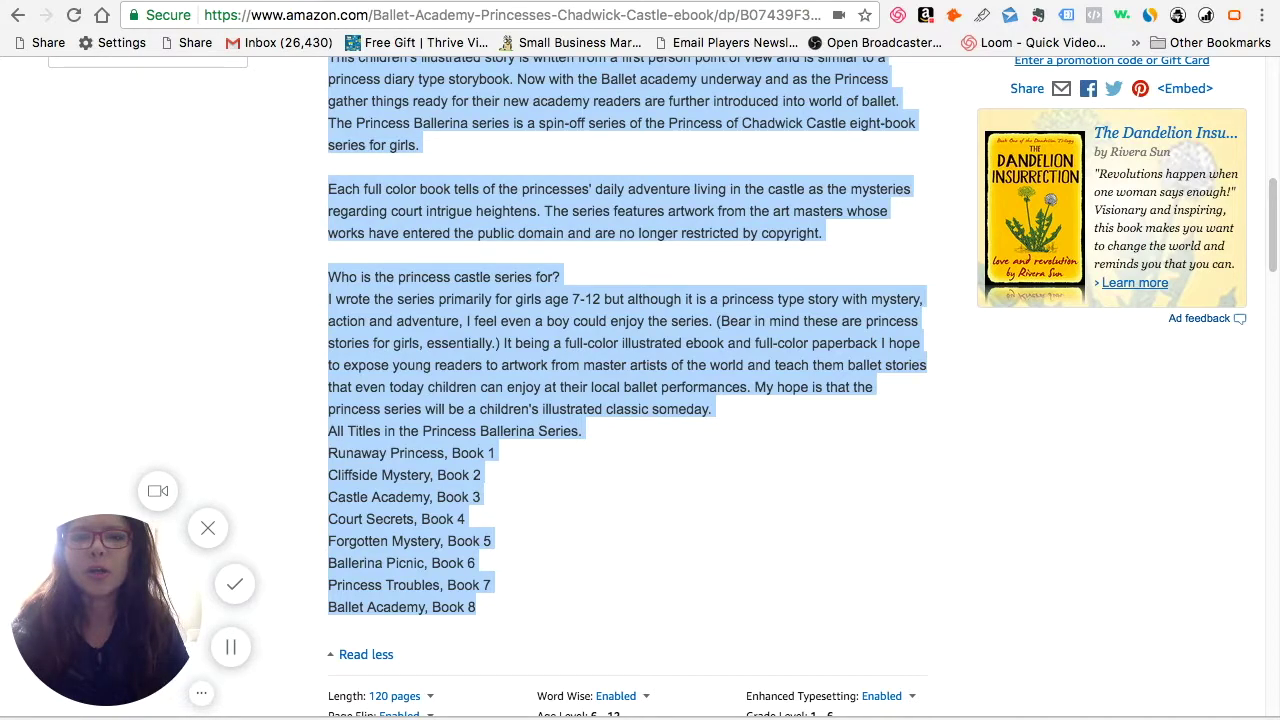
key(ctrl+Tab)
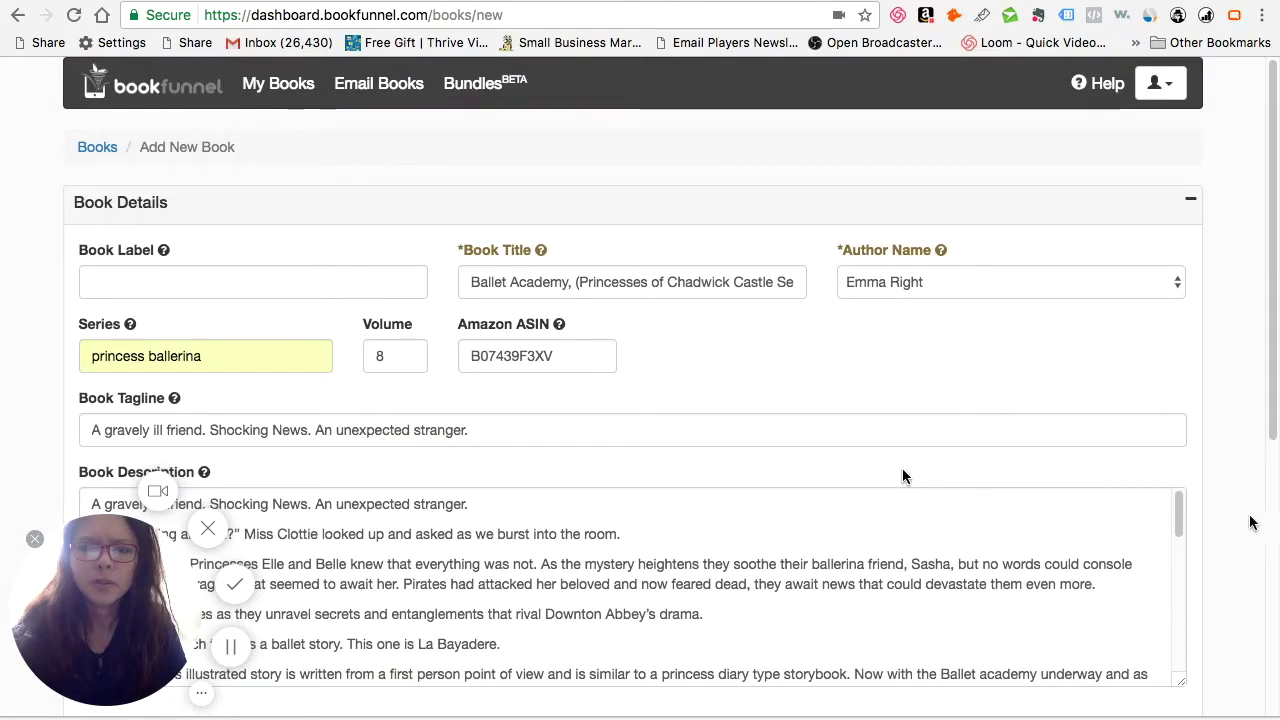
- Review the pasted description down to the Book 8 list and scroll to Book Files
drag(1177, 517, 1176, 541)
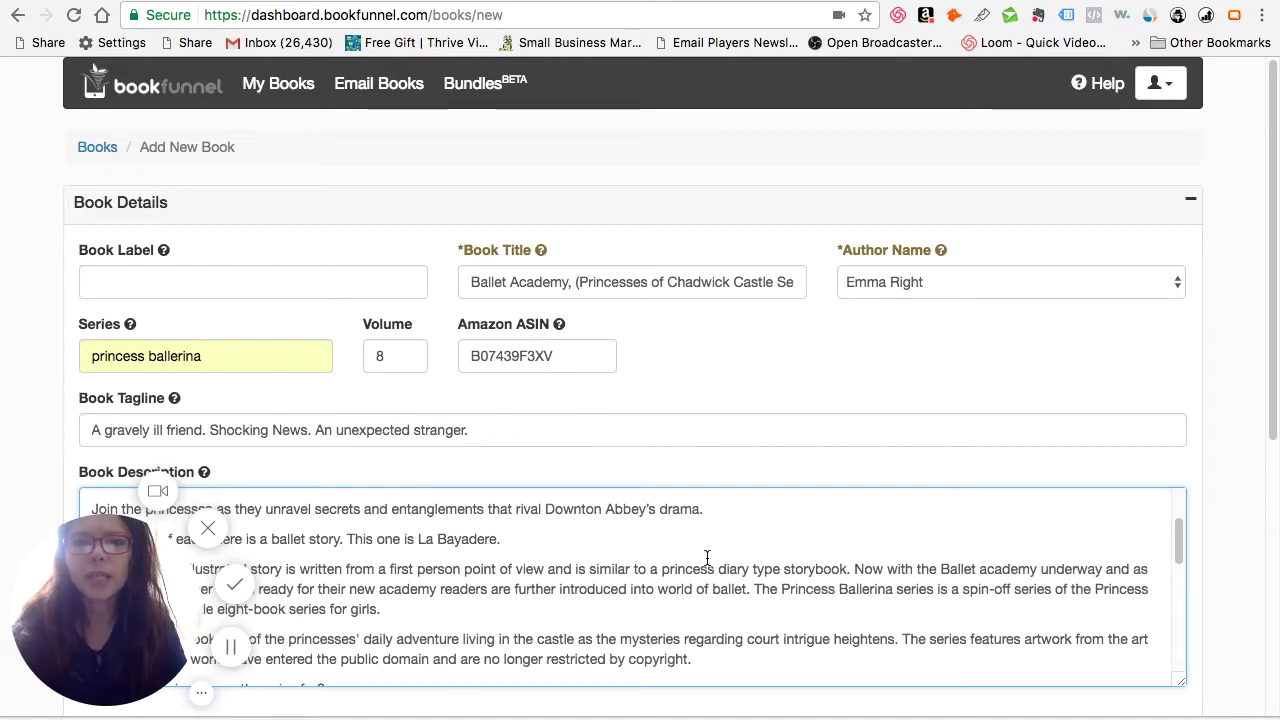
drag(1178, 551, 1177, 655)
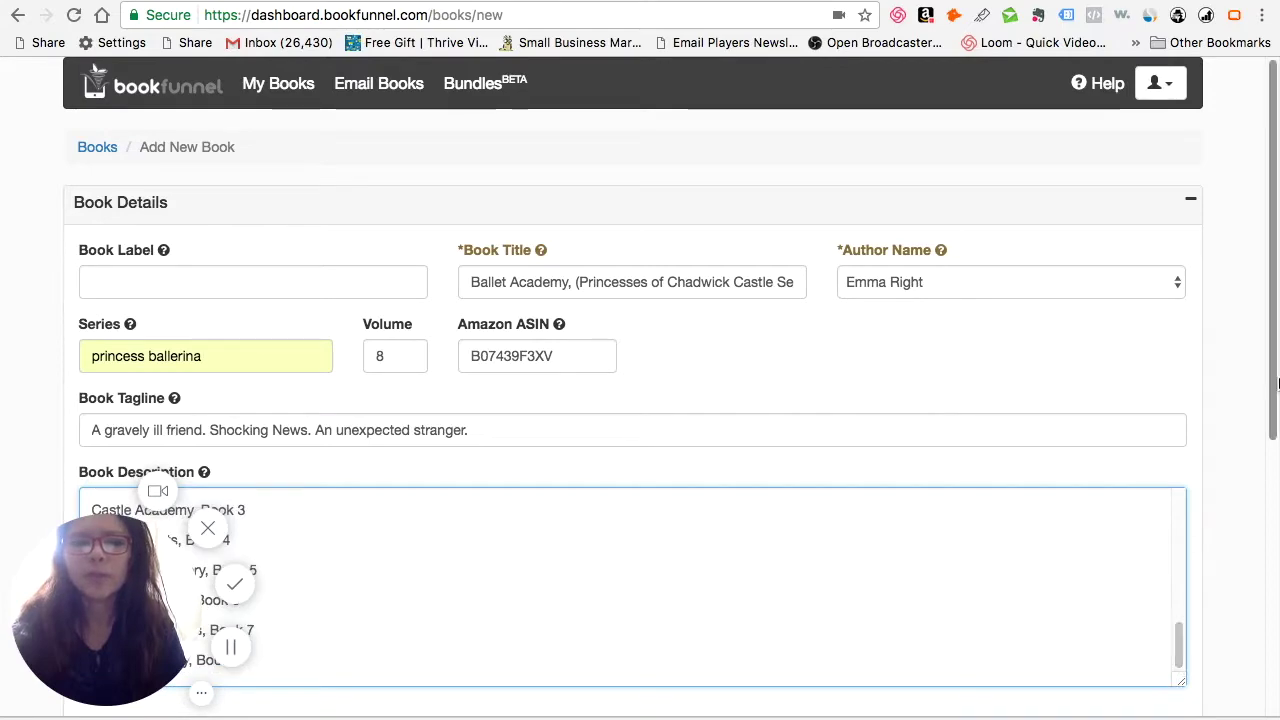
drag(1276, 383, 1262, 716)
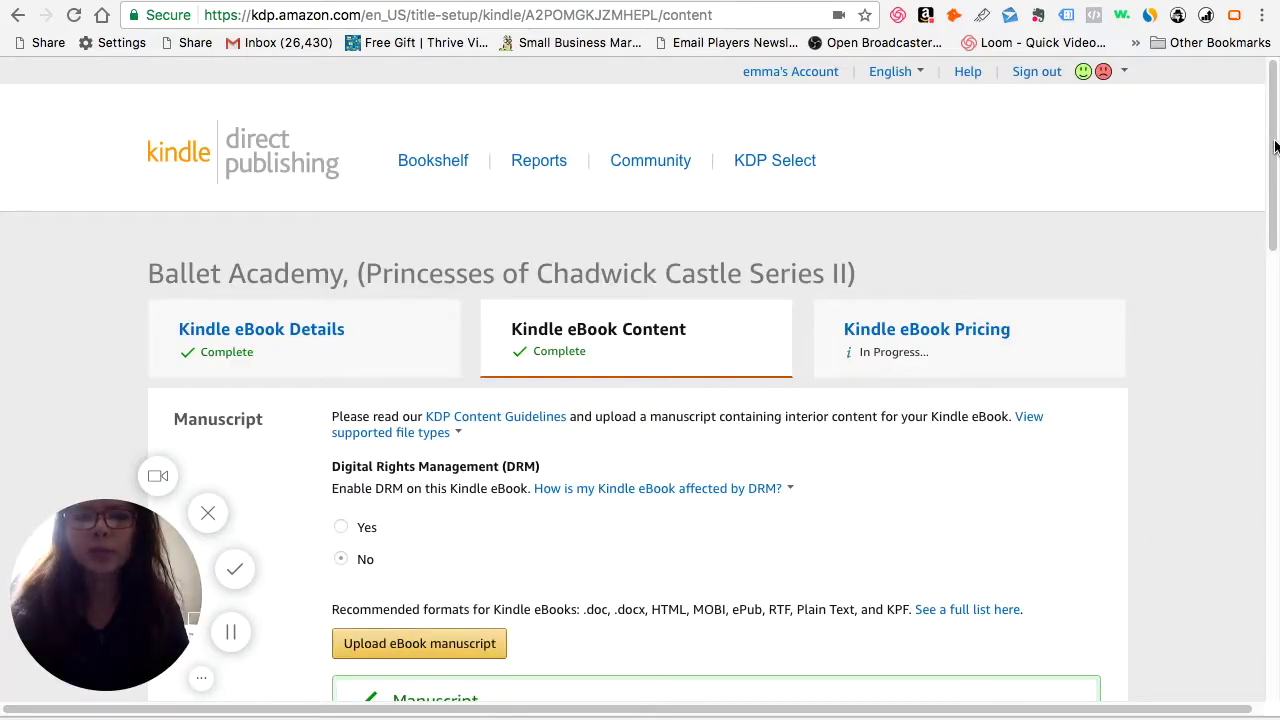
- Download the Ballet Academy MOBI file from the 'Preview on your Kindle device' section and save it
drag(1268, 150, 1240, 462)
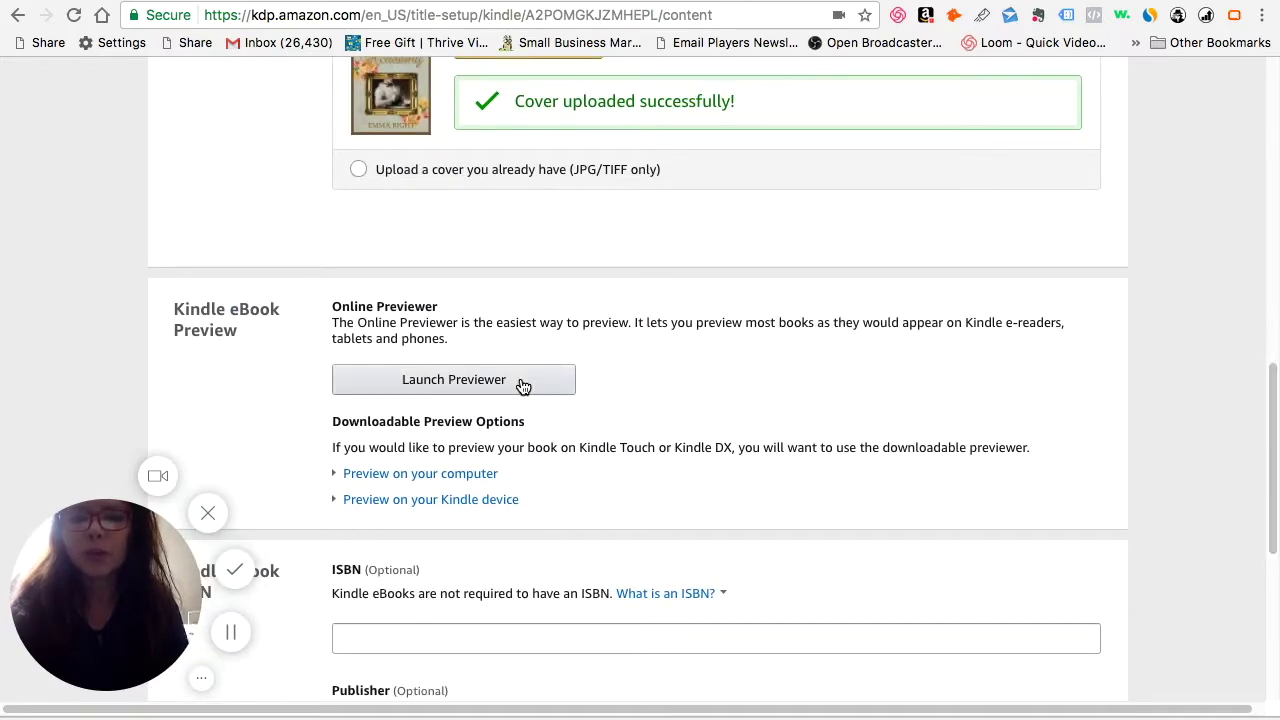
click(437, 502)
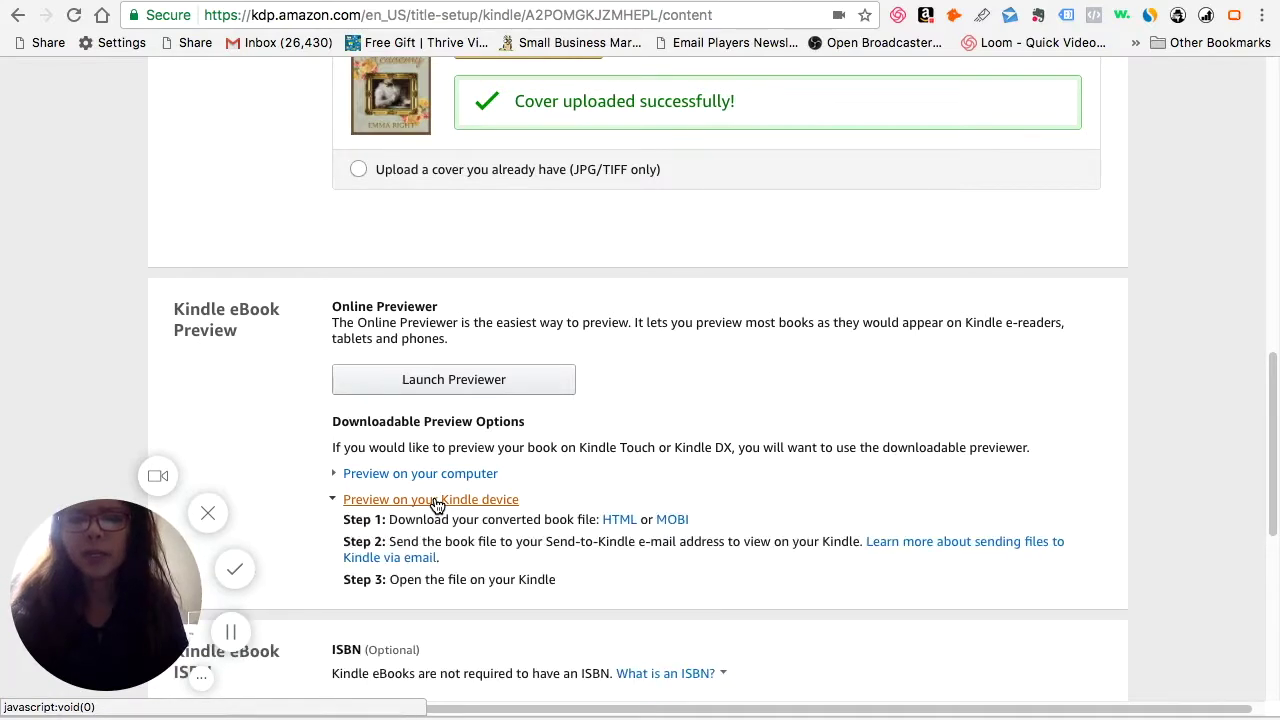
click(672, 522)
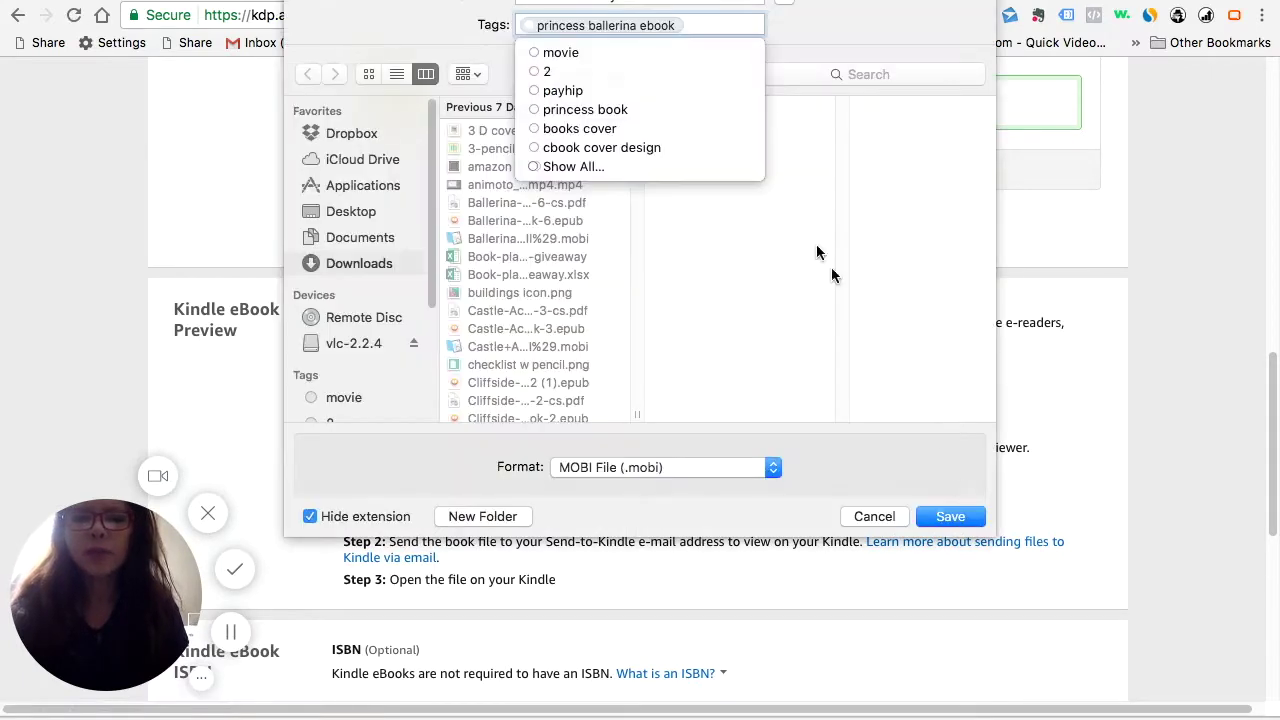
click(955, 525)
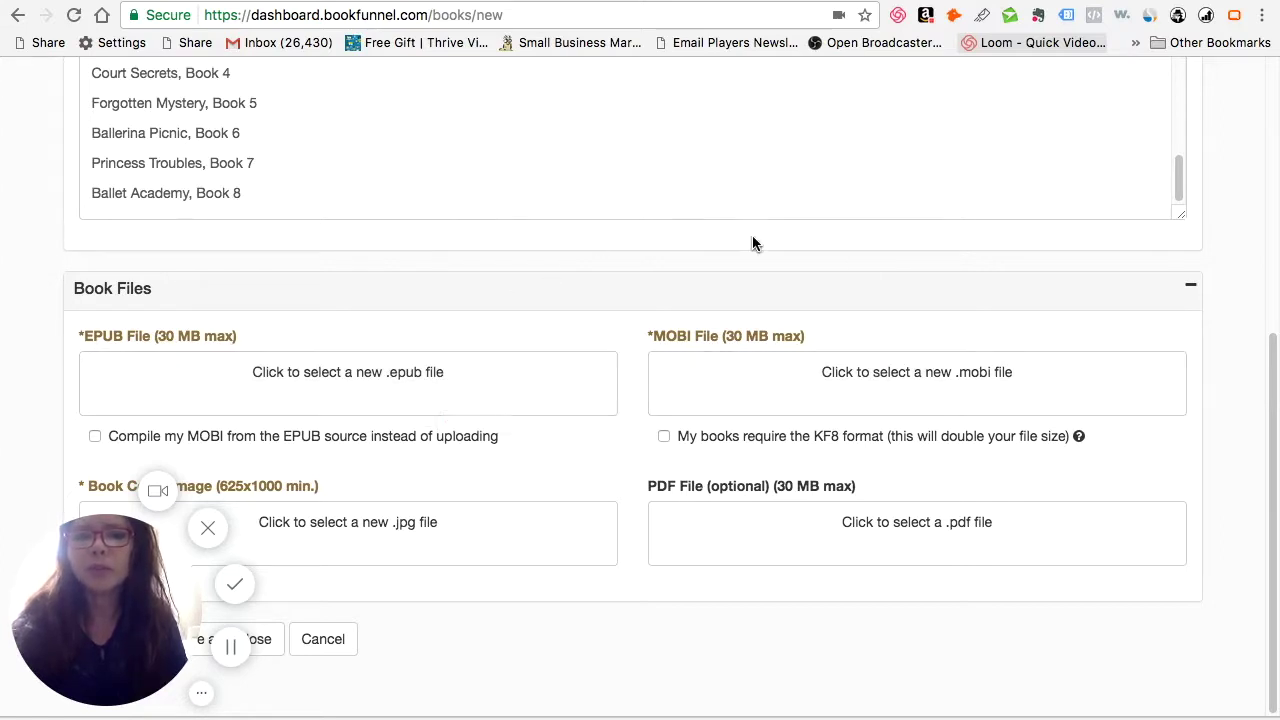
- Upload the 25.9 MB Ballet Academy .mobi file into BookFunnel's MOBI File slot
click(868, 396)
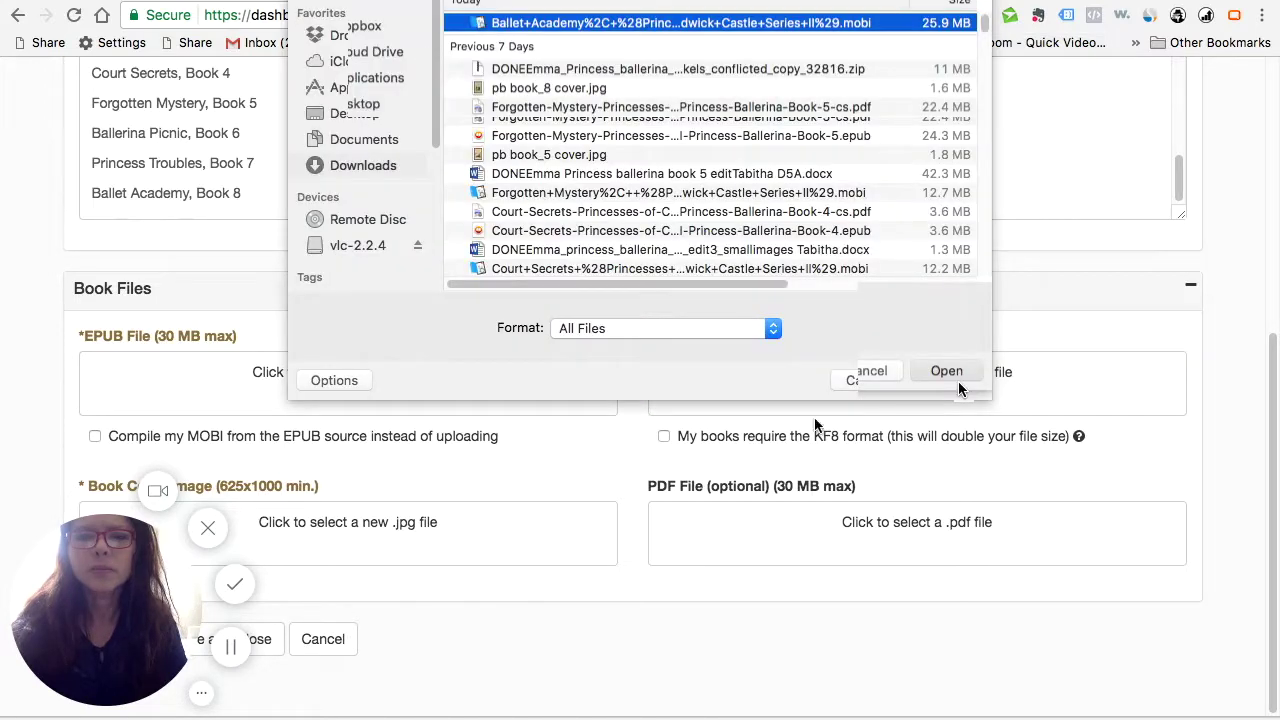
click(946, 373)
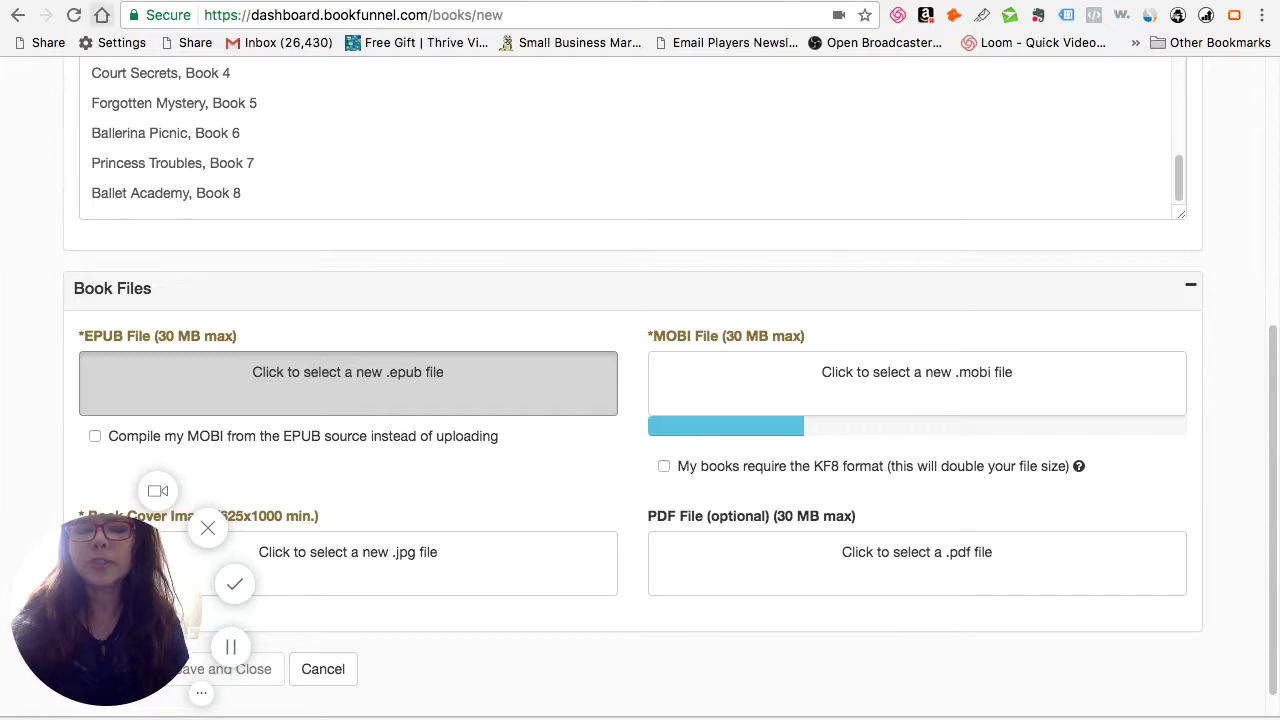
key(ctrl+Tab)
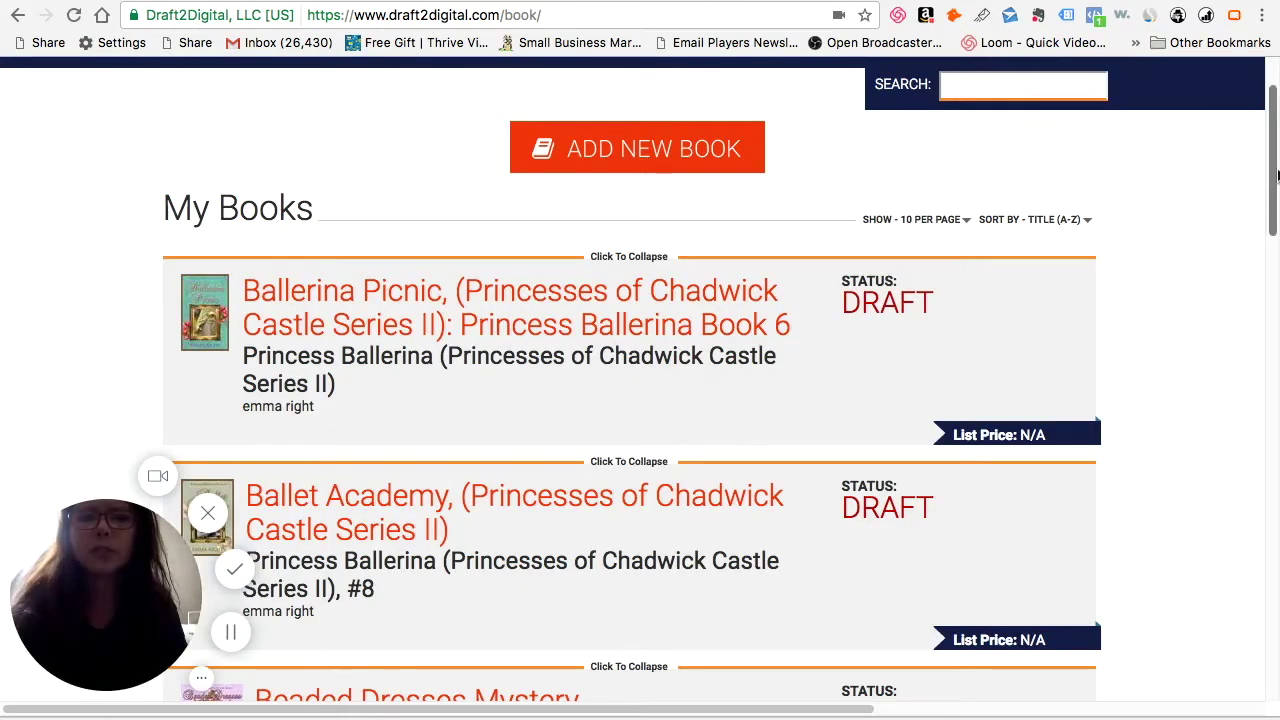
- Open Ballet Academy's Preview Layout page in Draft2Digital through the Edit Book menu
scroll(391, 160, down, 5)
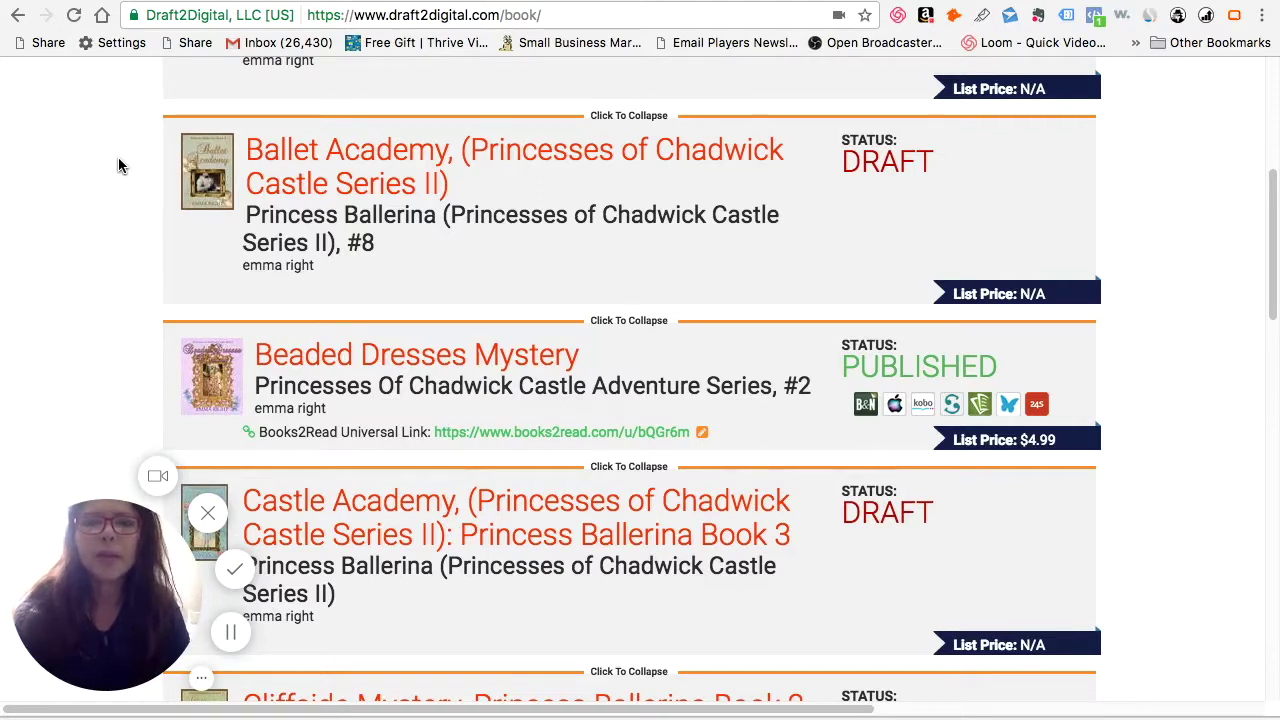
click(338, 166)
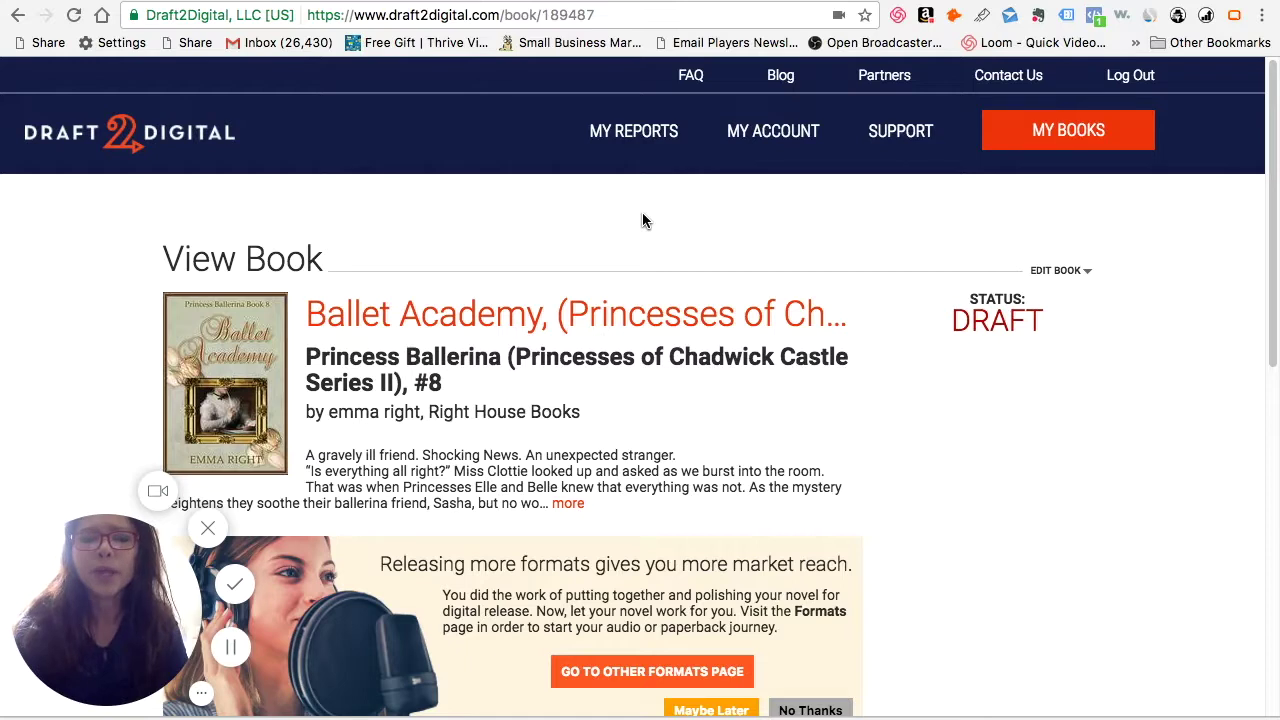
click(1087, 271)
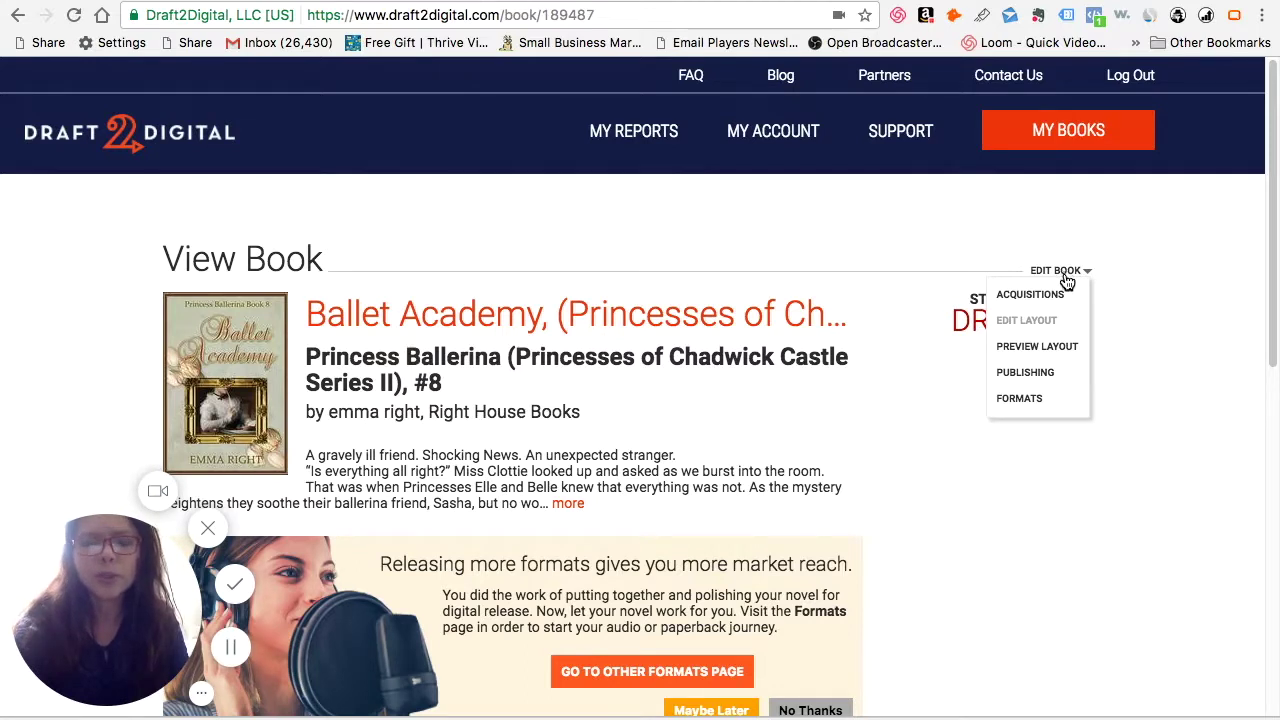
click(1037, 346)
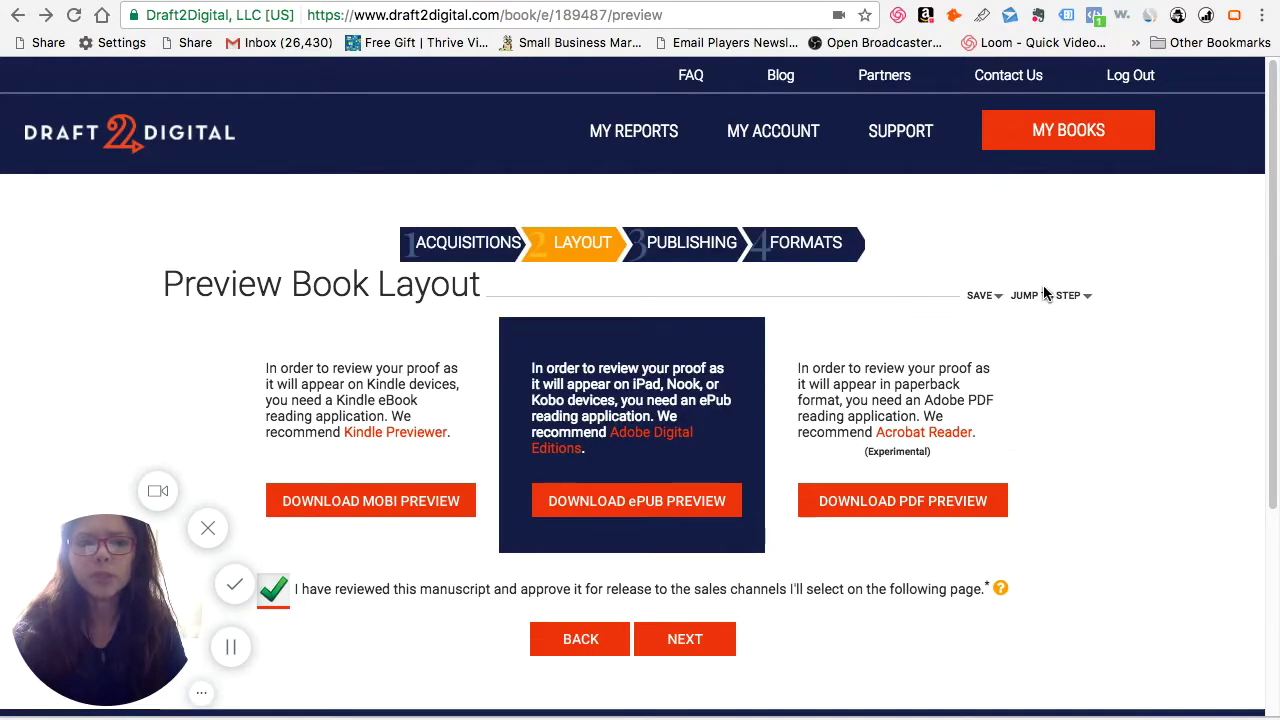
mouse_move(1047, 298)
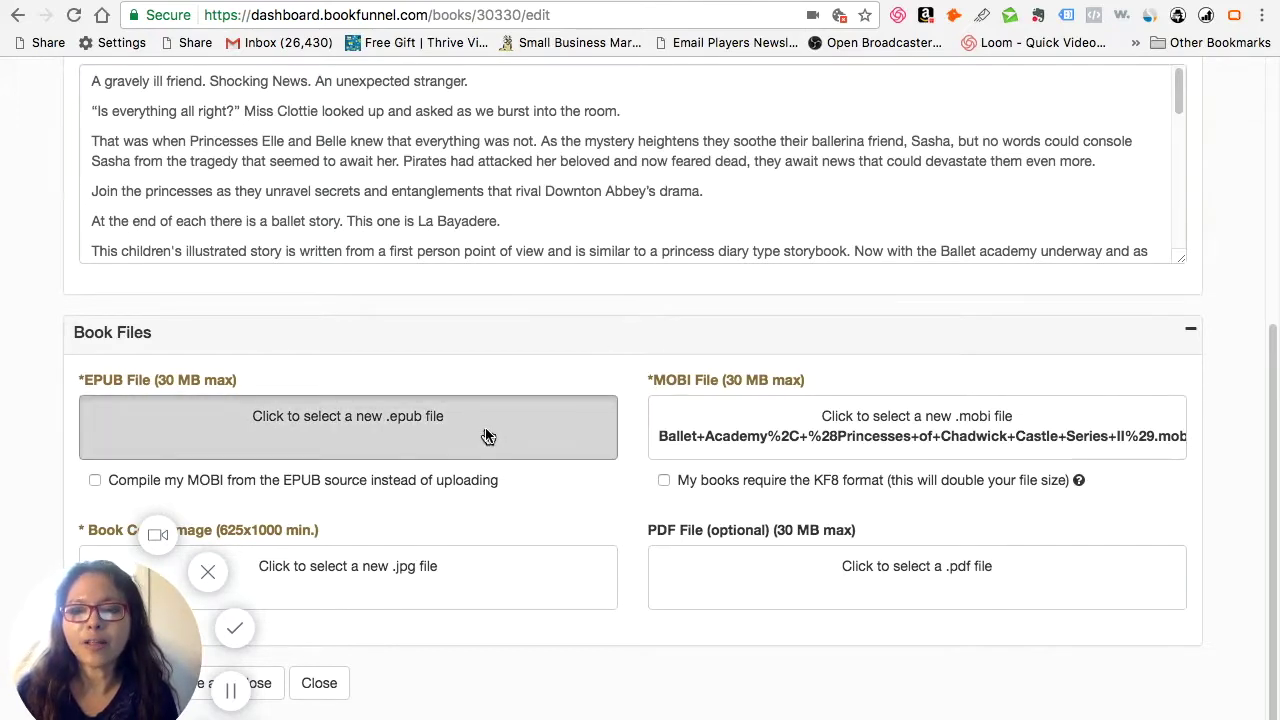
- Upload the Ballet Academy EPUB and PDF files to the book's file slots
click(486, 434)
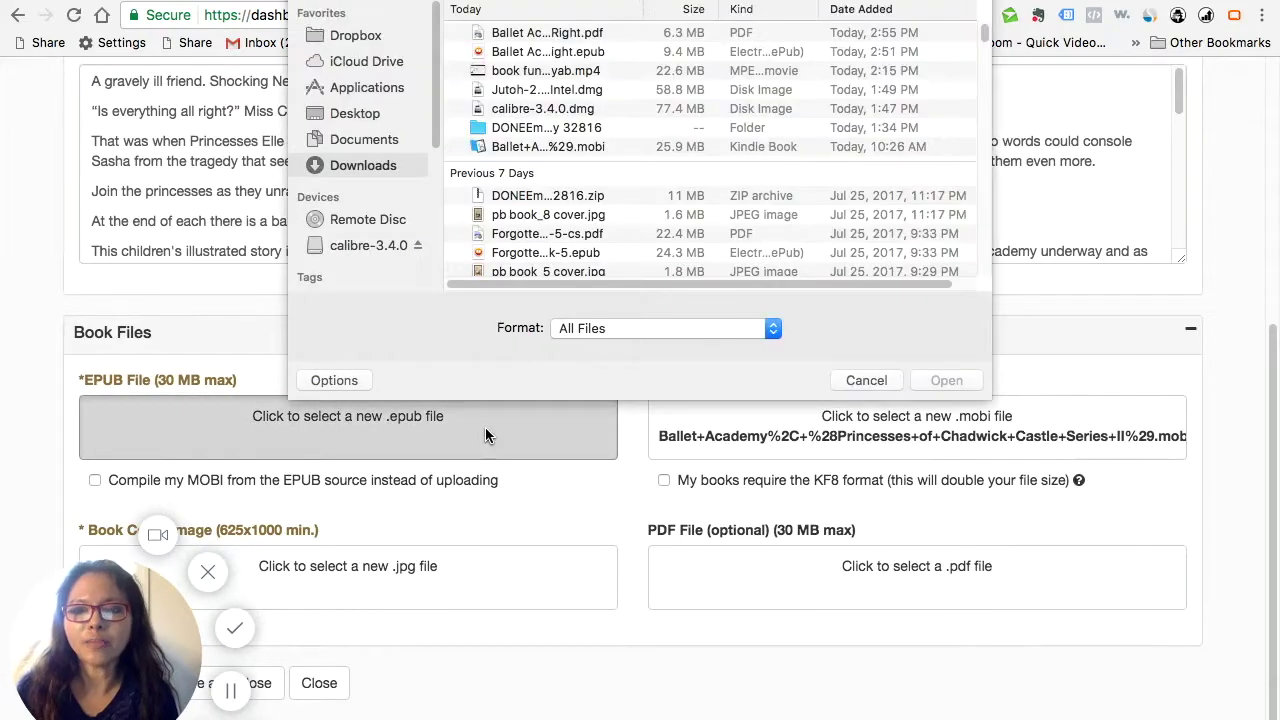
click(597, 56)
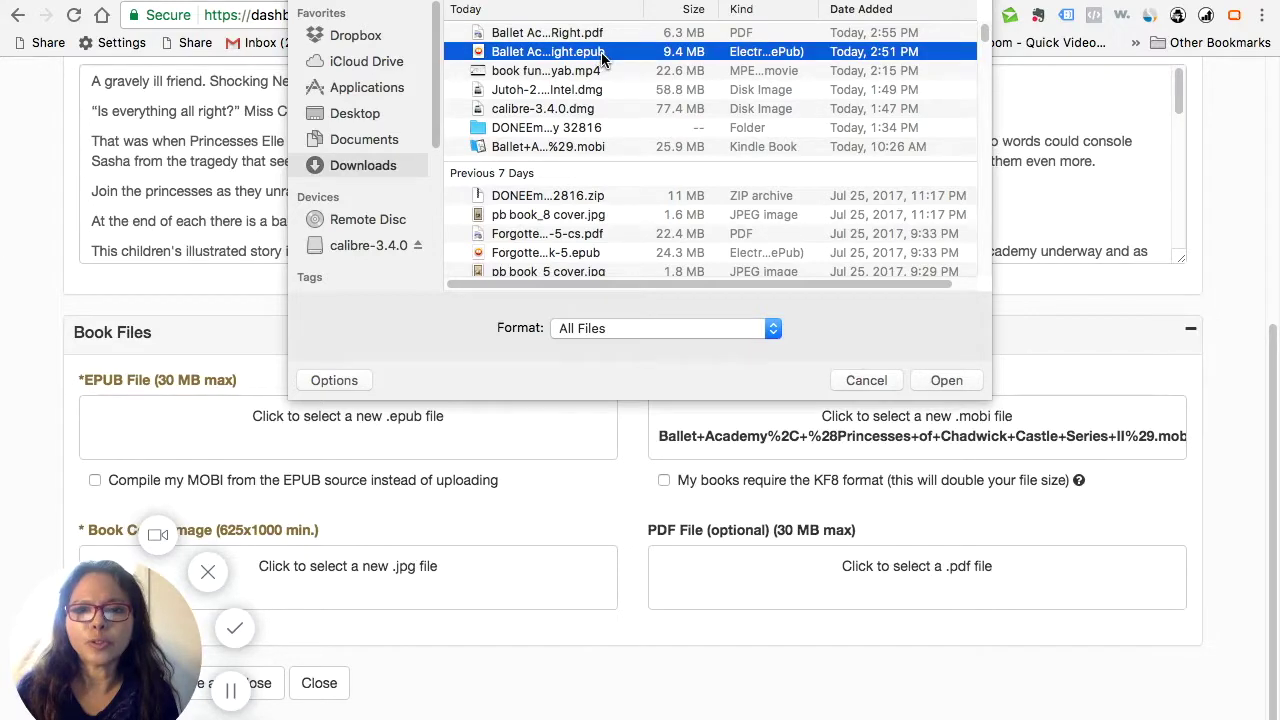
click(946, 380)
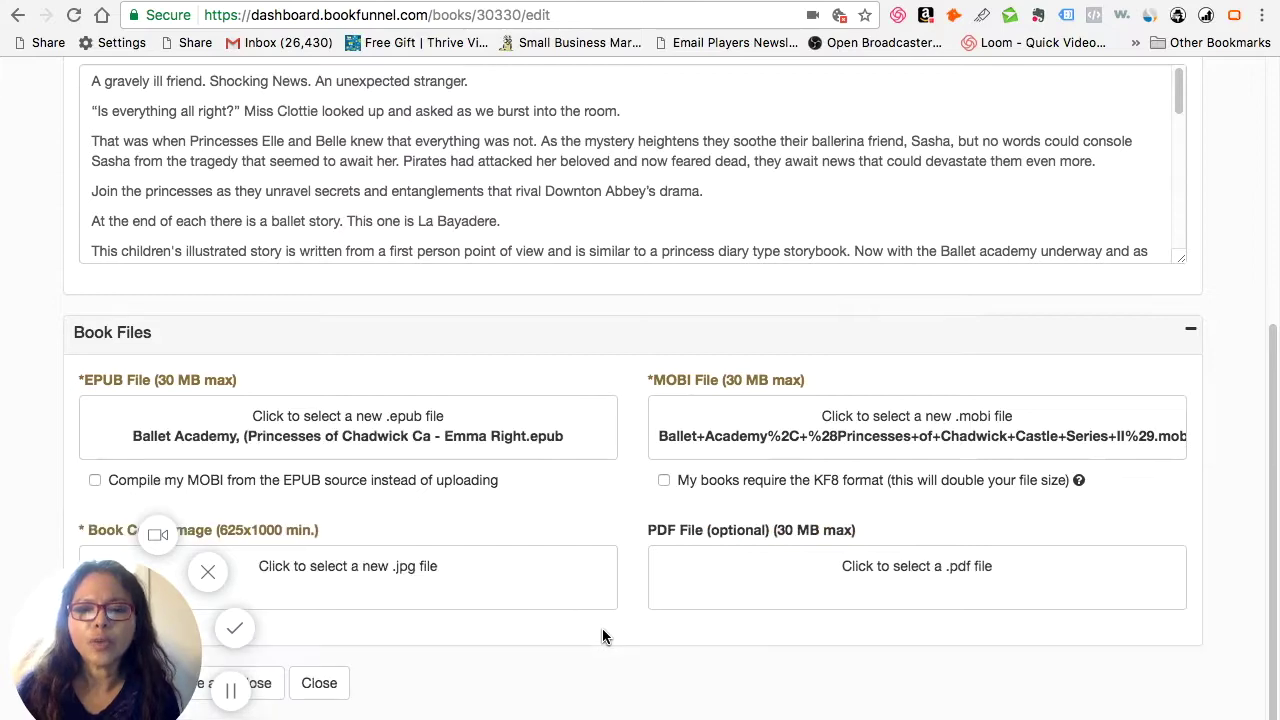
click(864, 592)
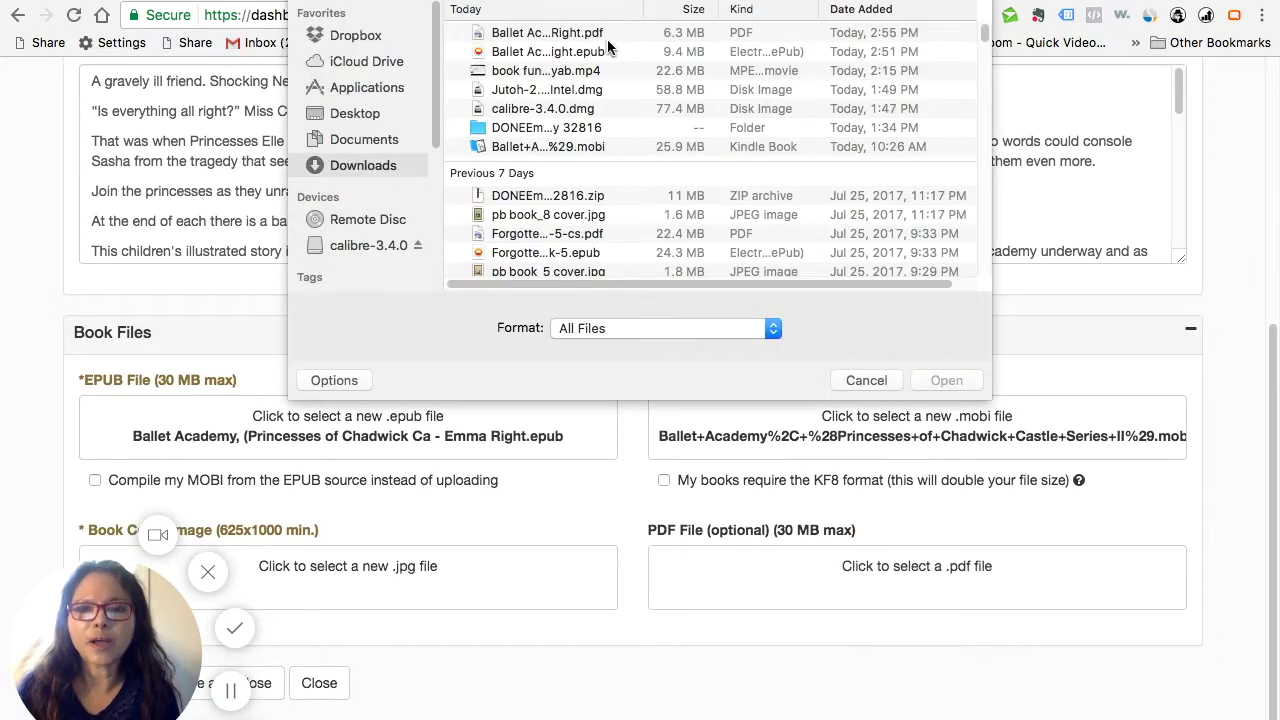
click(600, 33)
click(955, 380)
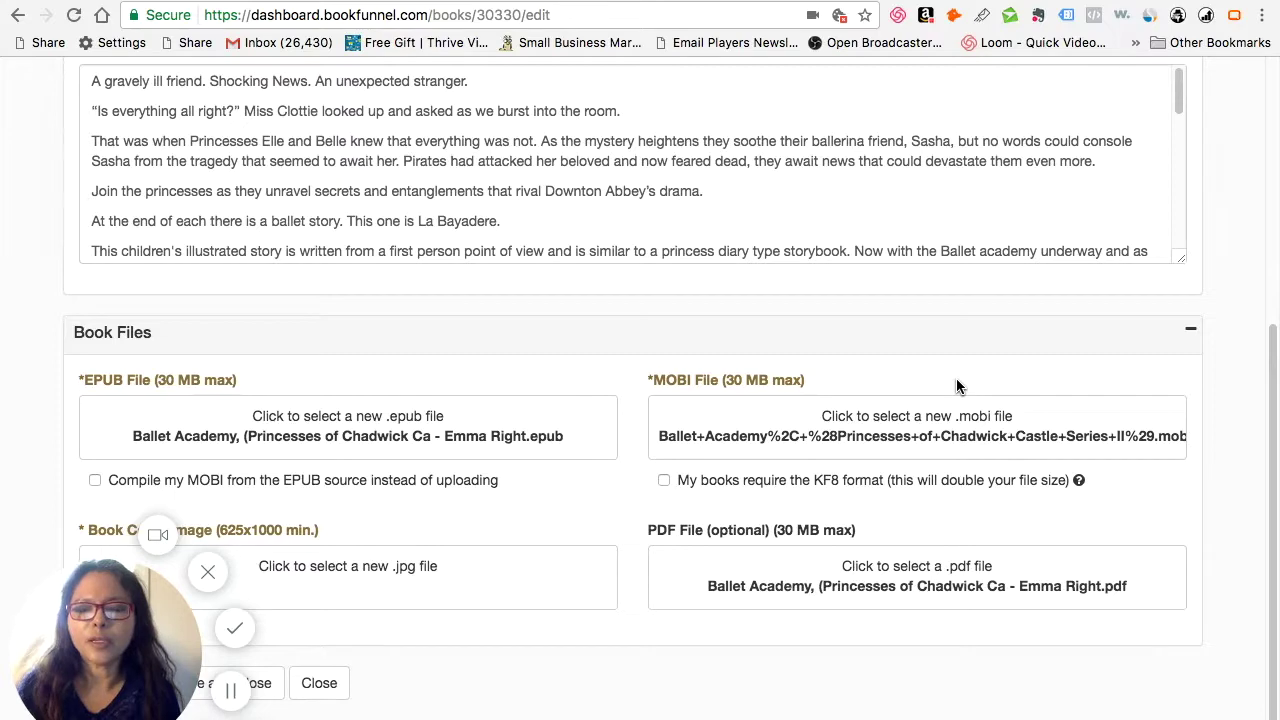
- Add pb book_8 cover.jpg as the cover image and save the book files
click(461, 588)
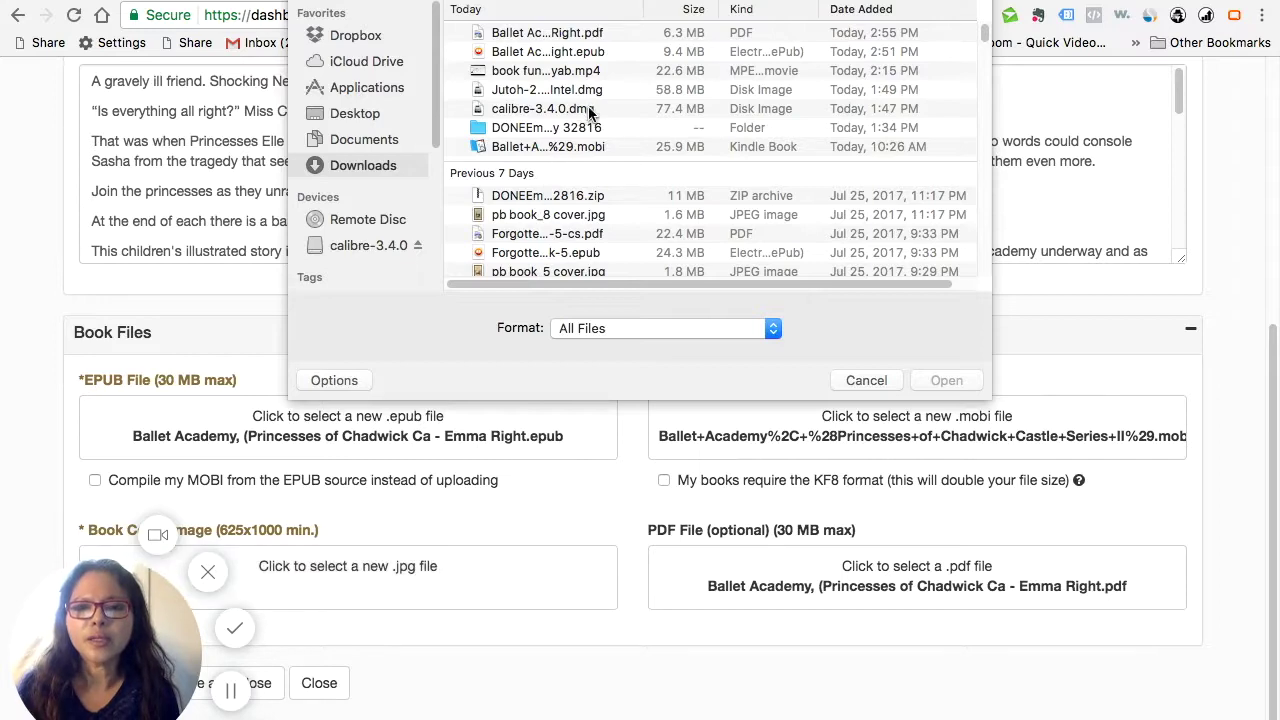
click(548, 214)
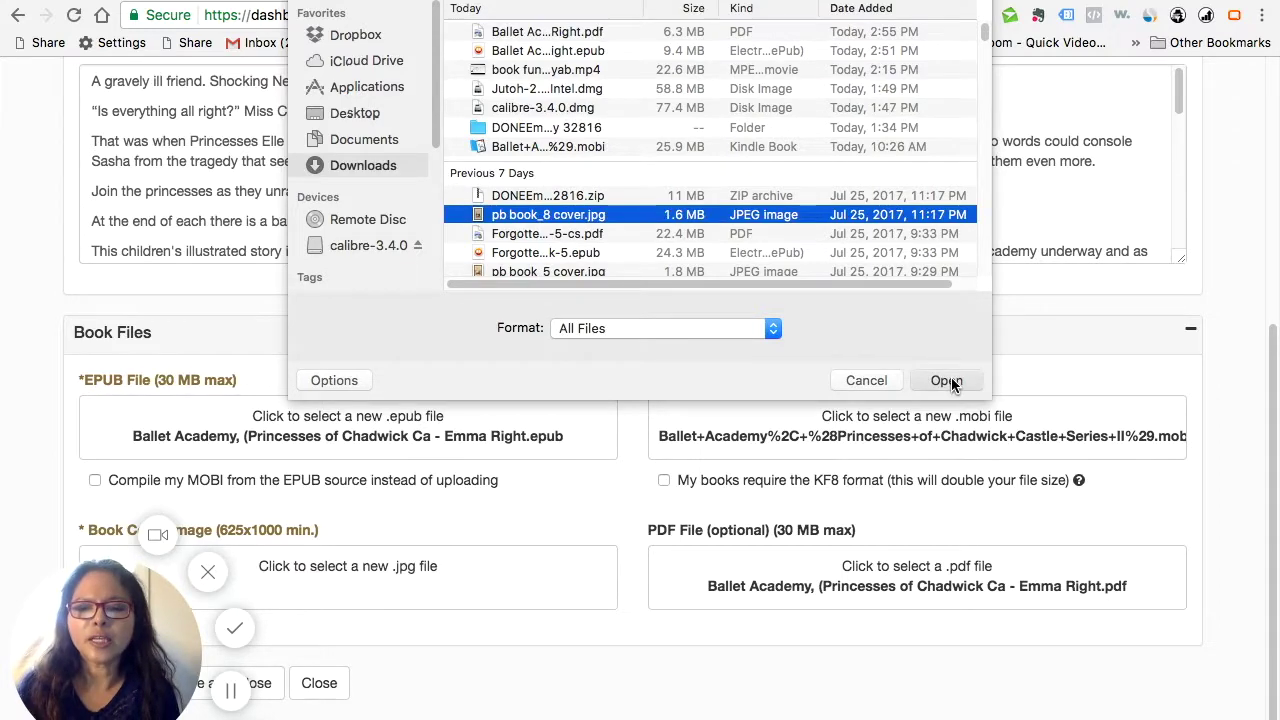
click(946, 380)
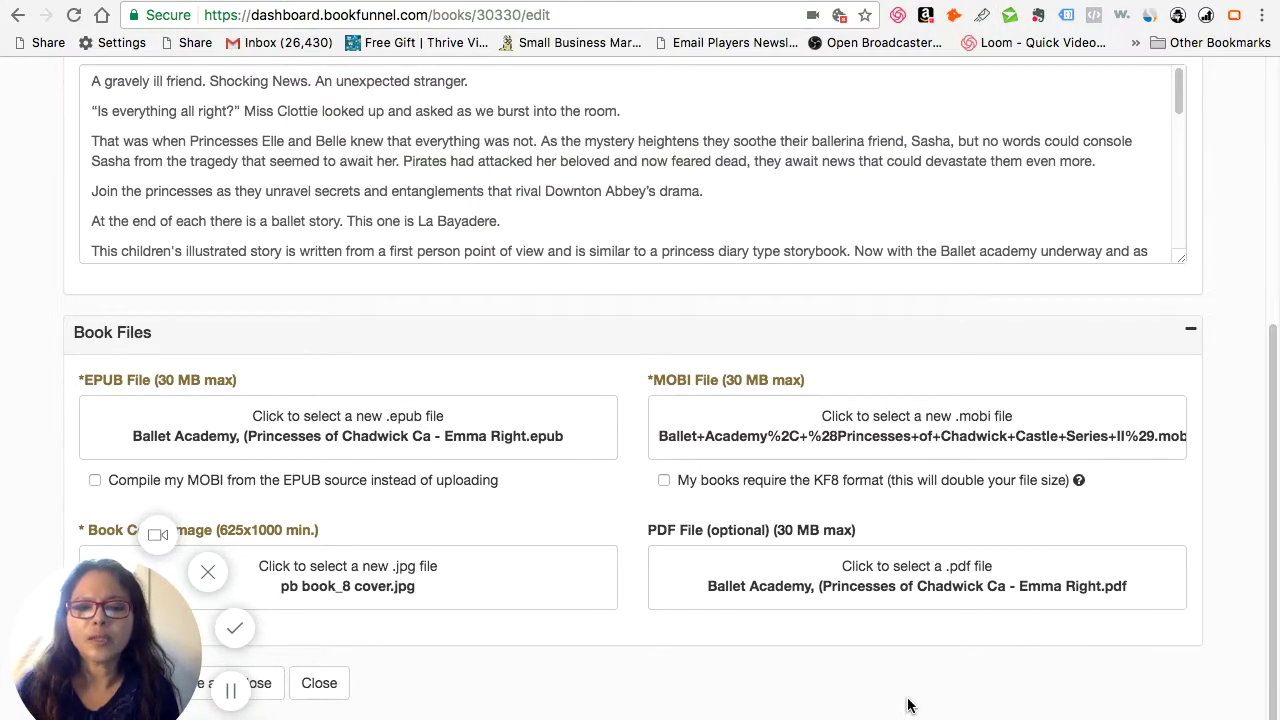
click(260, 684)
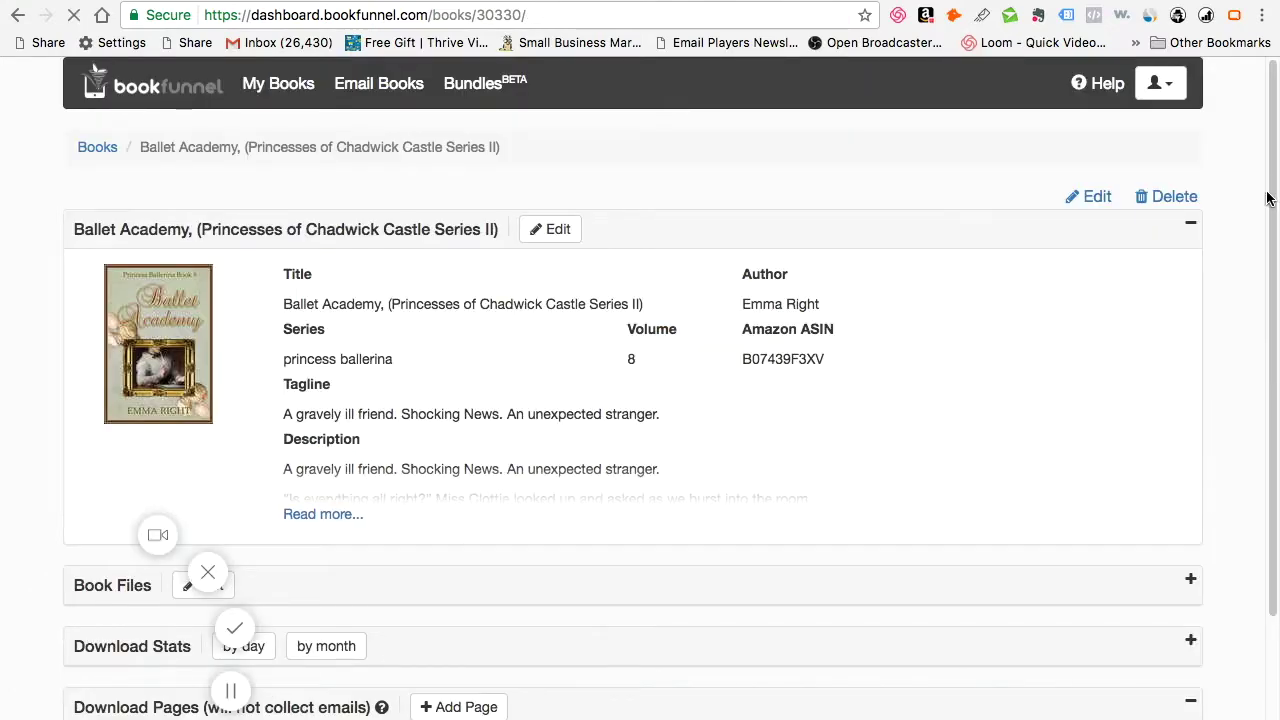
- Start a new download page for Ballet Academy from the Giveaway Pages section
scroll(34, 589, down, 3)
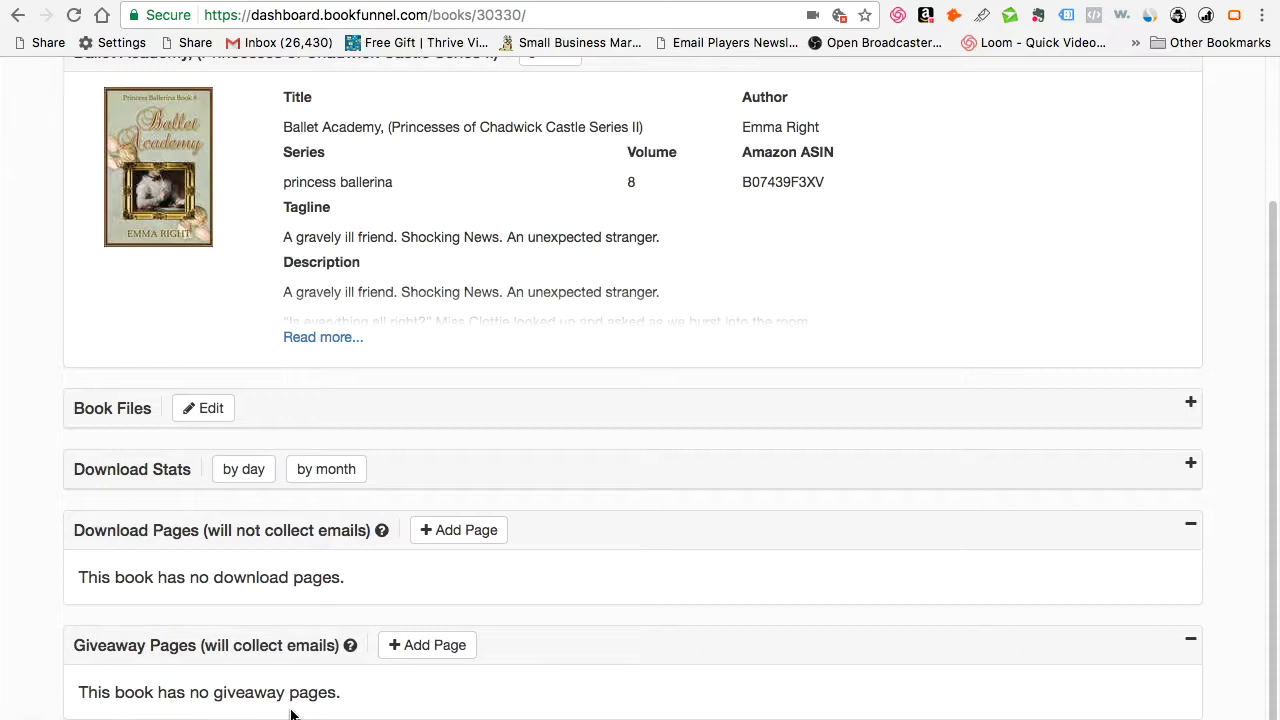
click(435, 650)
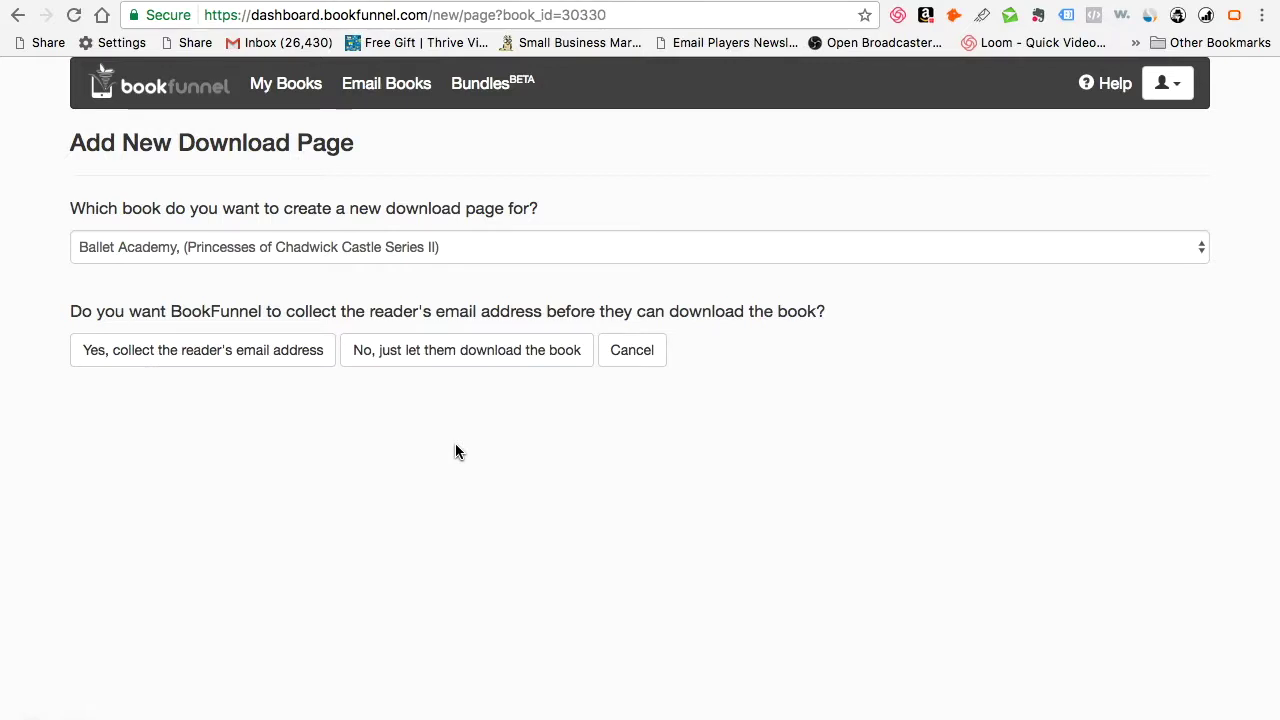
- Choose to let readers download the book without collecting their email address
click(305, 365)
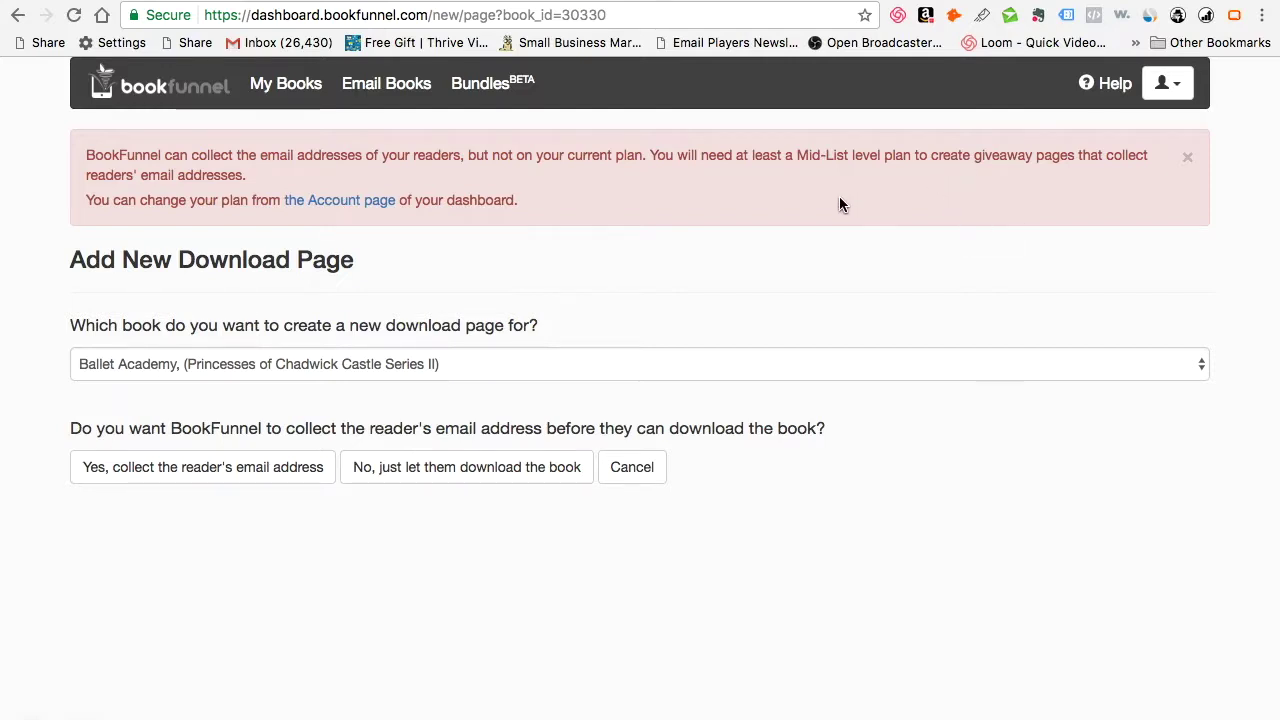
click(437, 473)
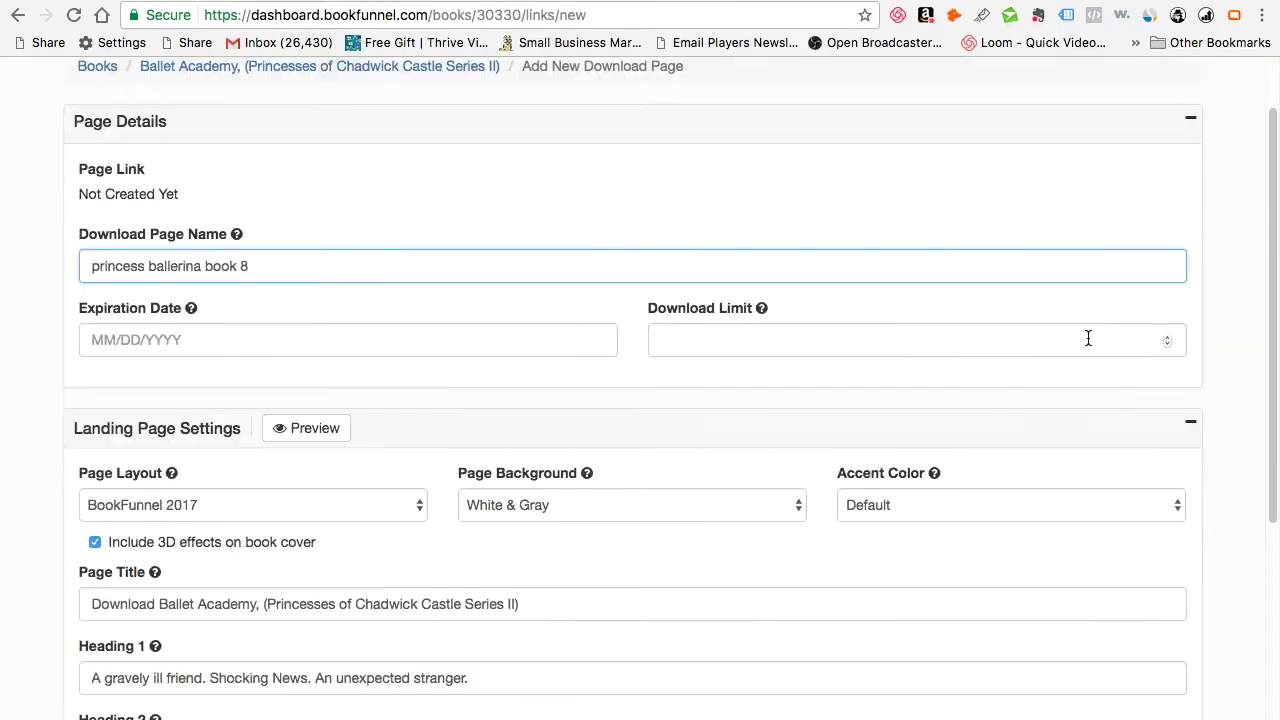
- Set the download limit to 60 and choose 'Do not show any page text'
click(1168, 341)
text(13)
drag(1168, 341, 1168, 341)
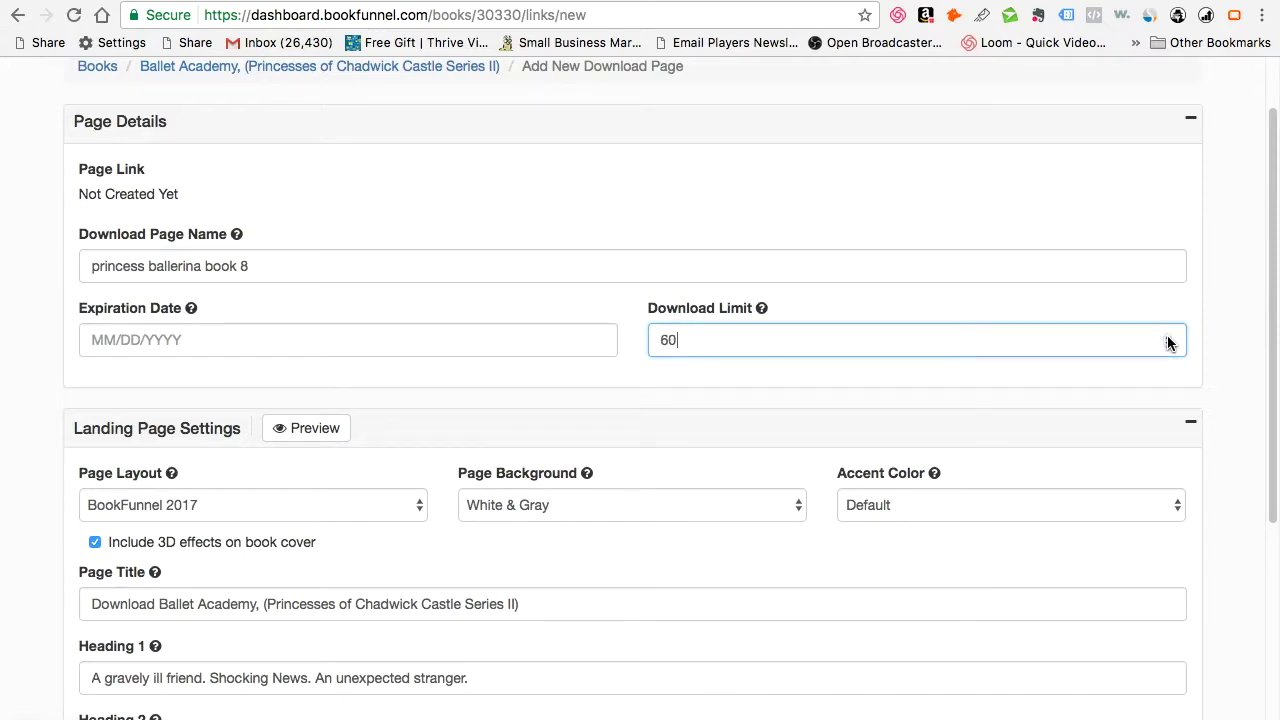
click(1257, 371)
drag(1277, 386, 1268, 629)
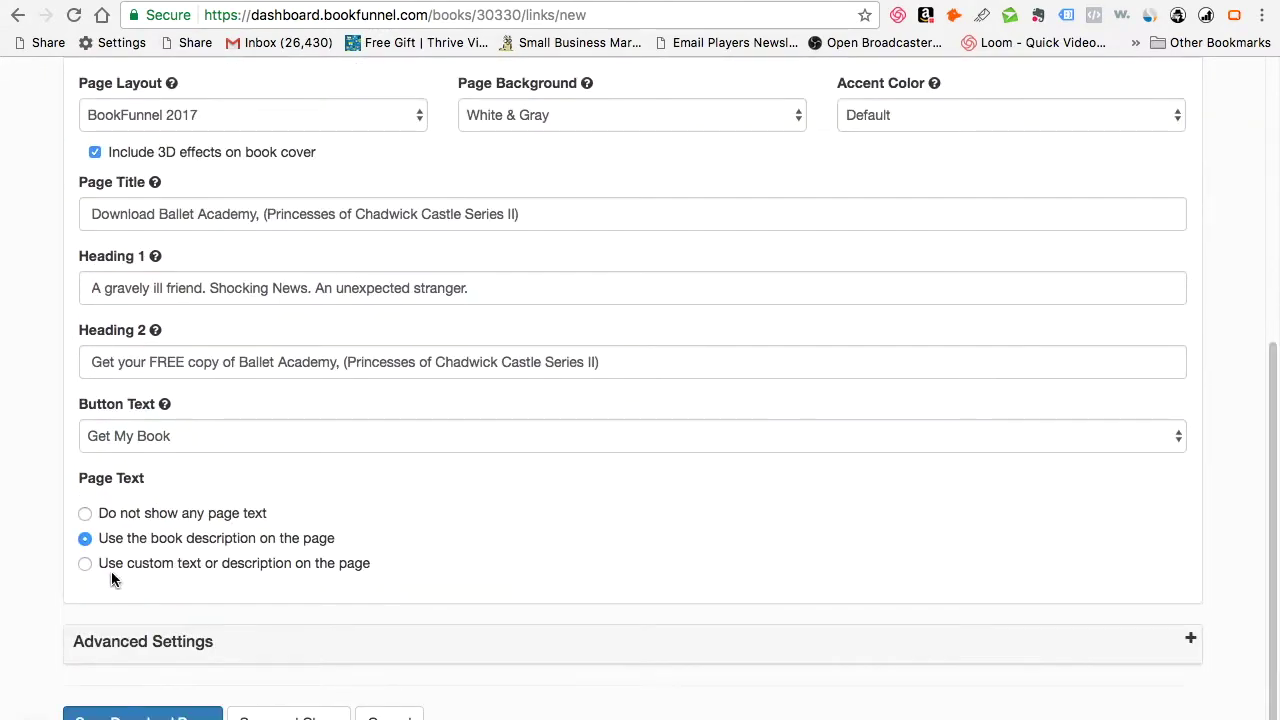
click(262, 518)
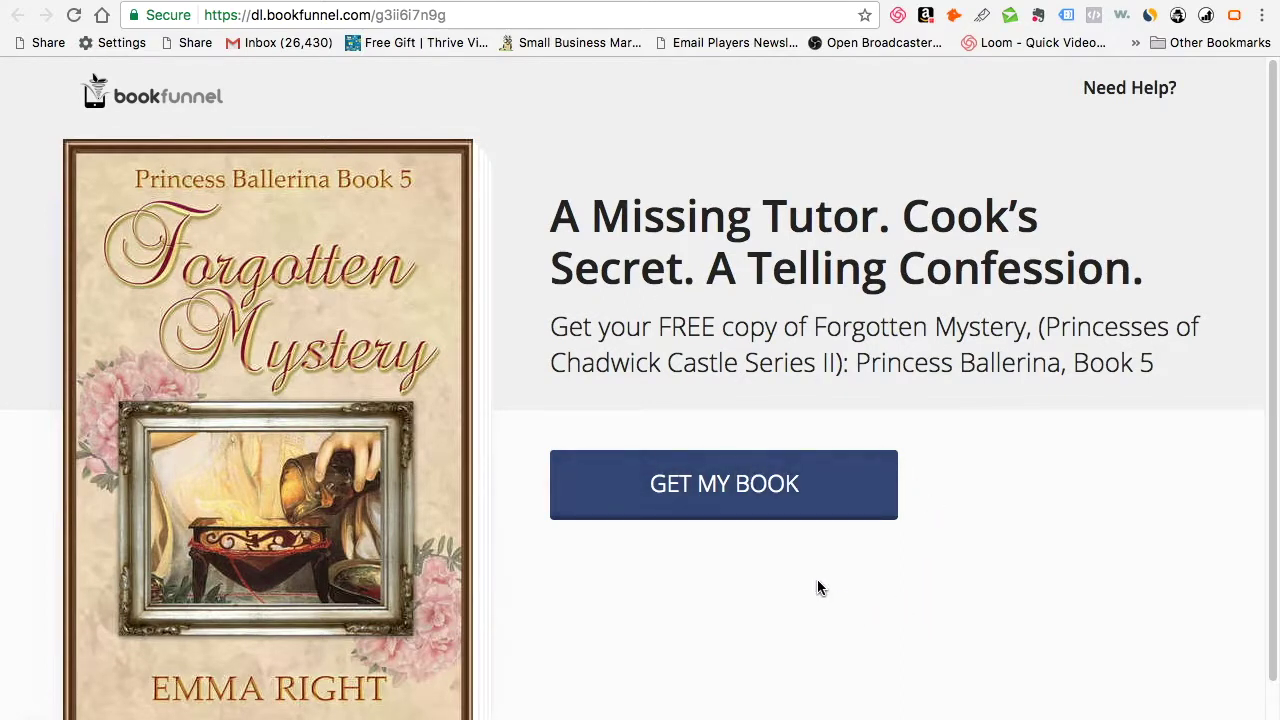
- Compare with the Castle Academy download page, then save the new download page
mouse_move(405, 27)
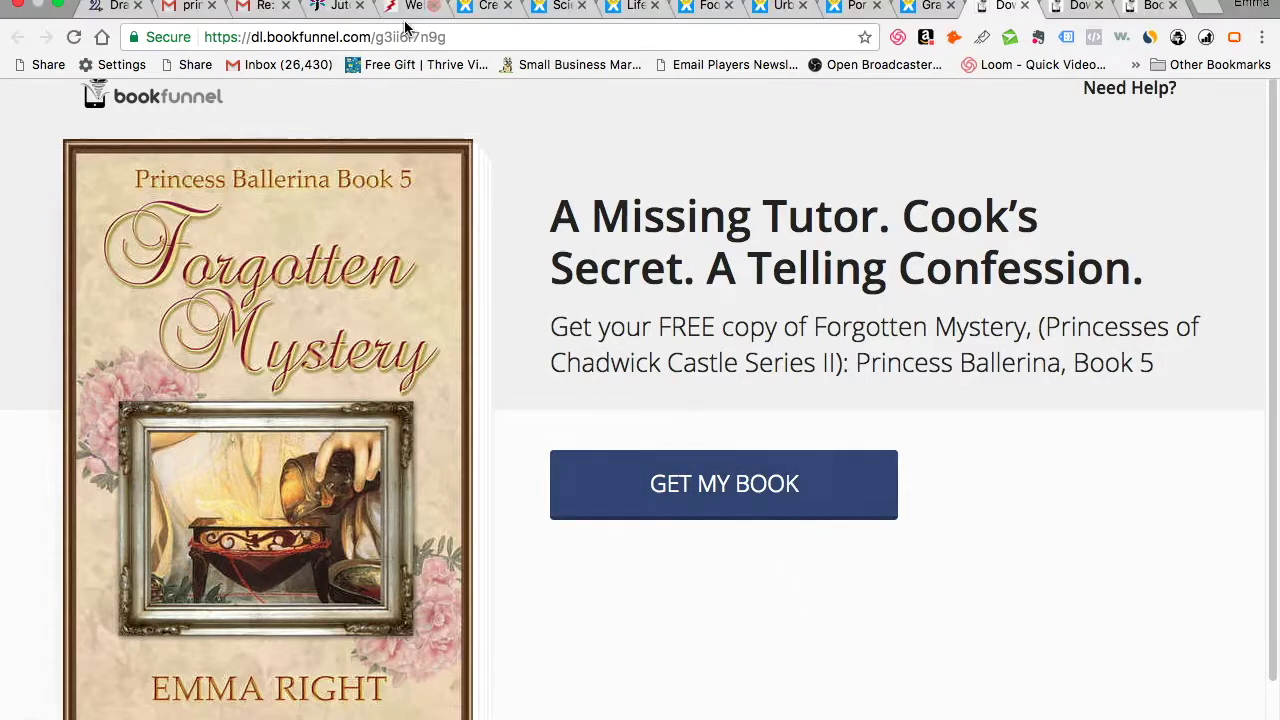
click(1068, 8)
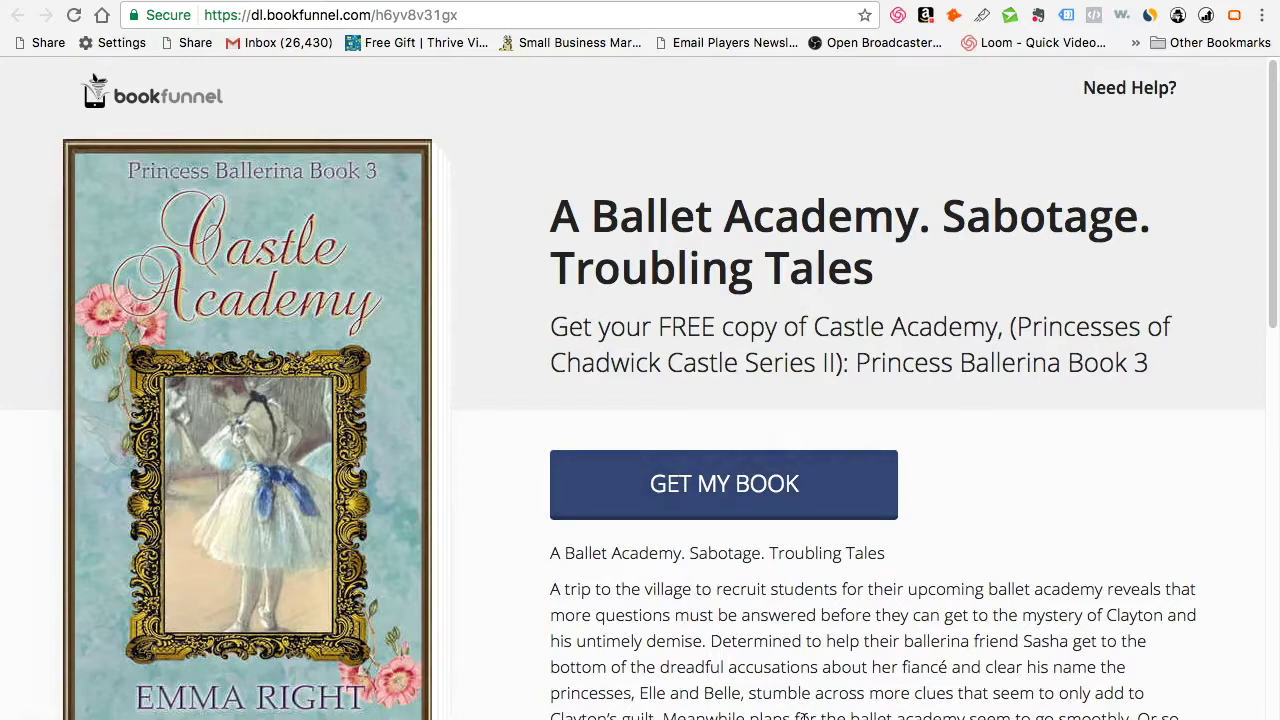
key(ctrl+shift+Tab)
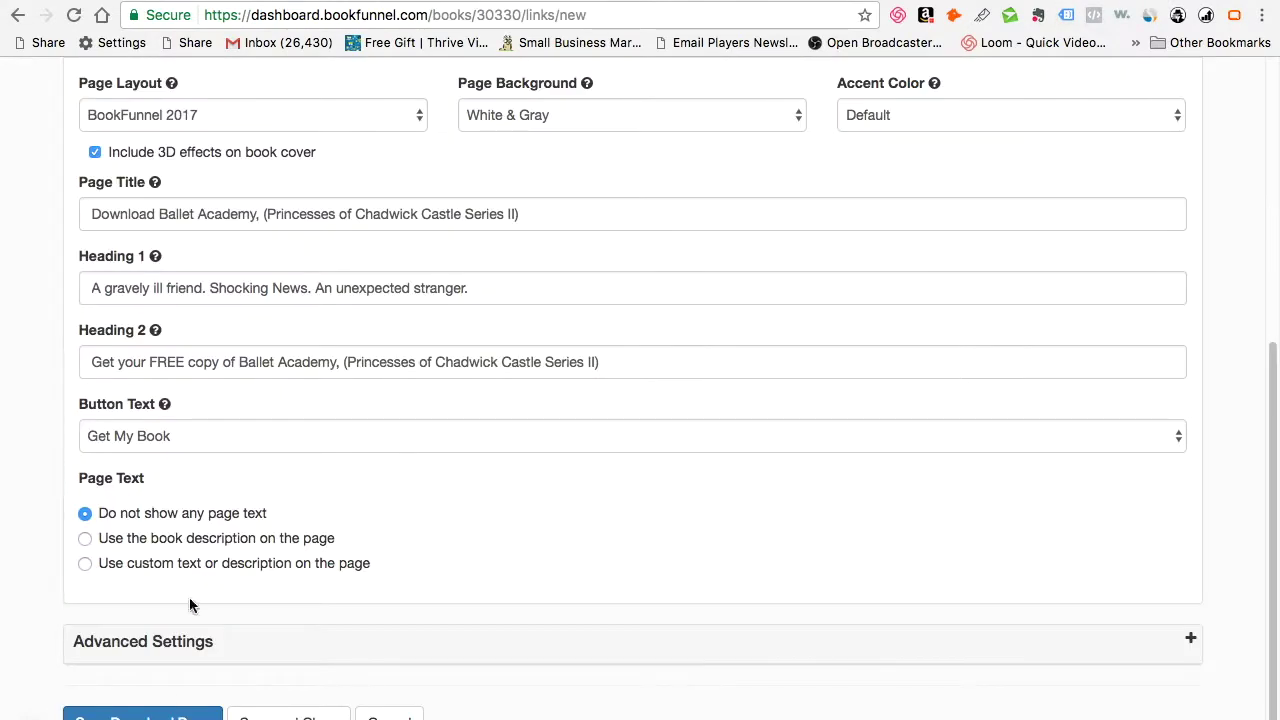
click(142, 715)
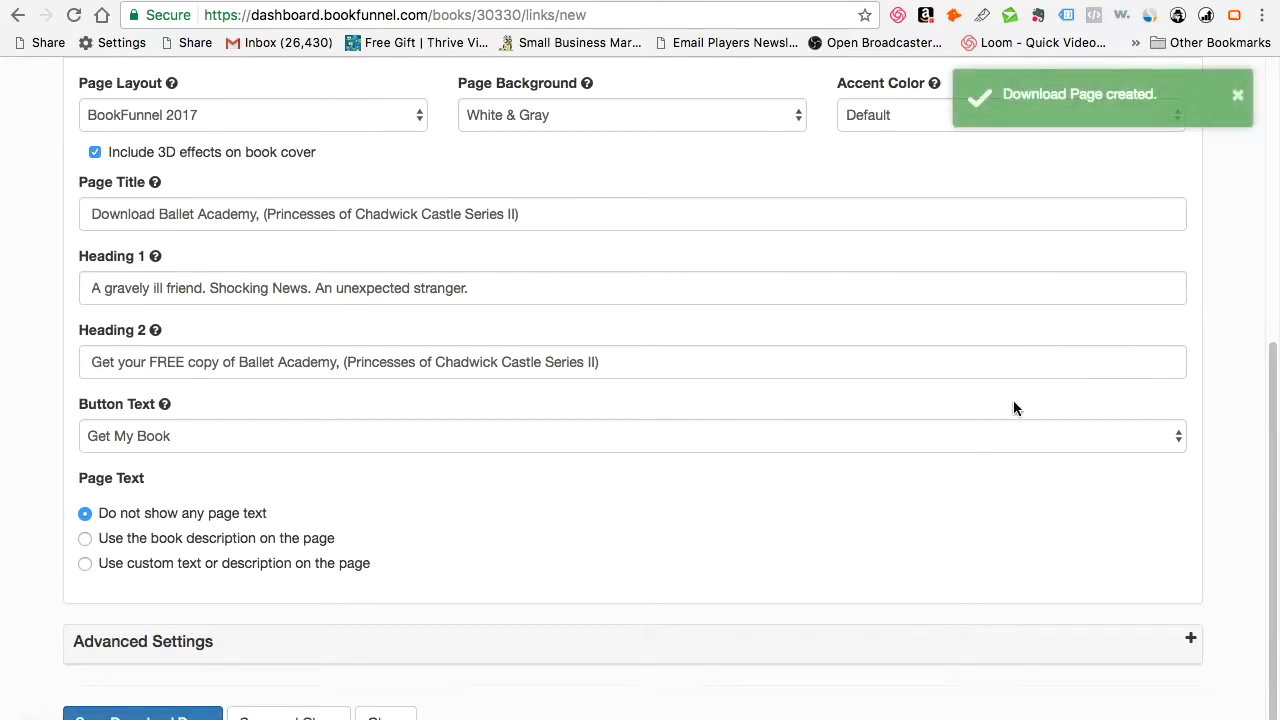
- Set the landing page background to Black & Gray
scroll(961, 440, up, 4)
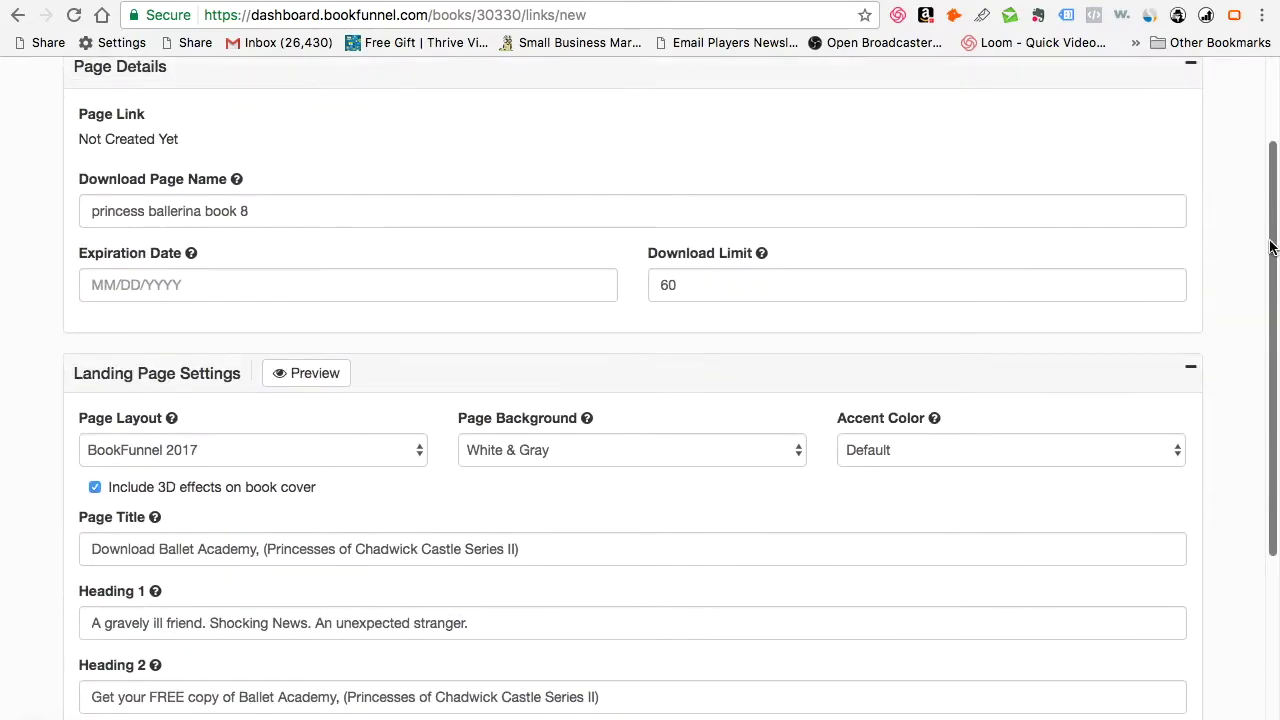
click(797, 457)
click(797, 457)
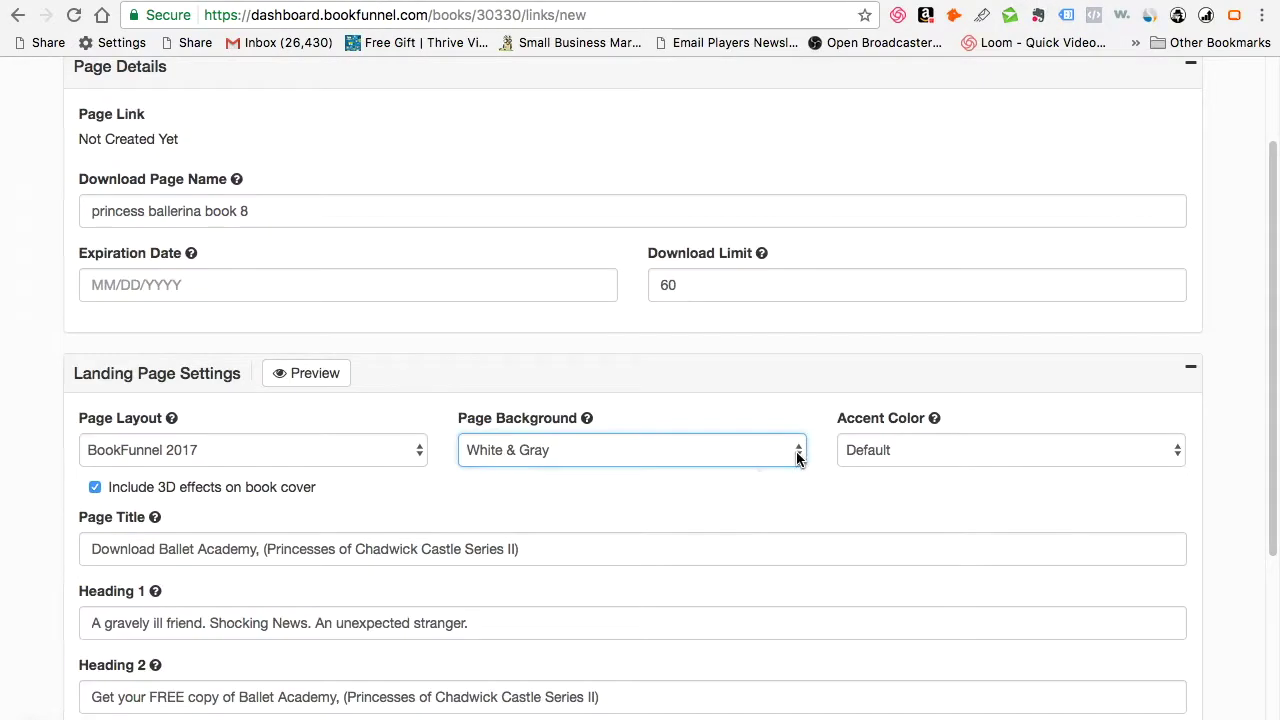
click(797, 457)
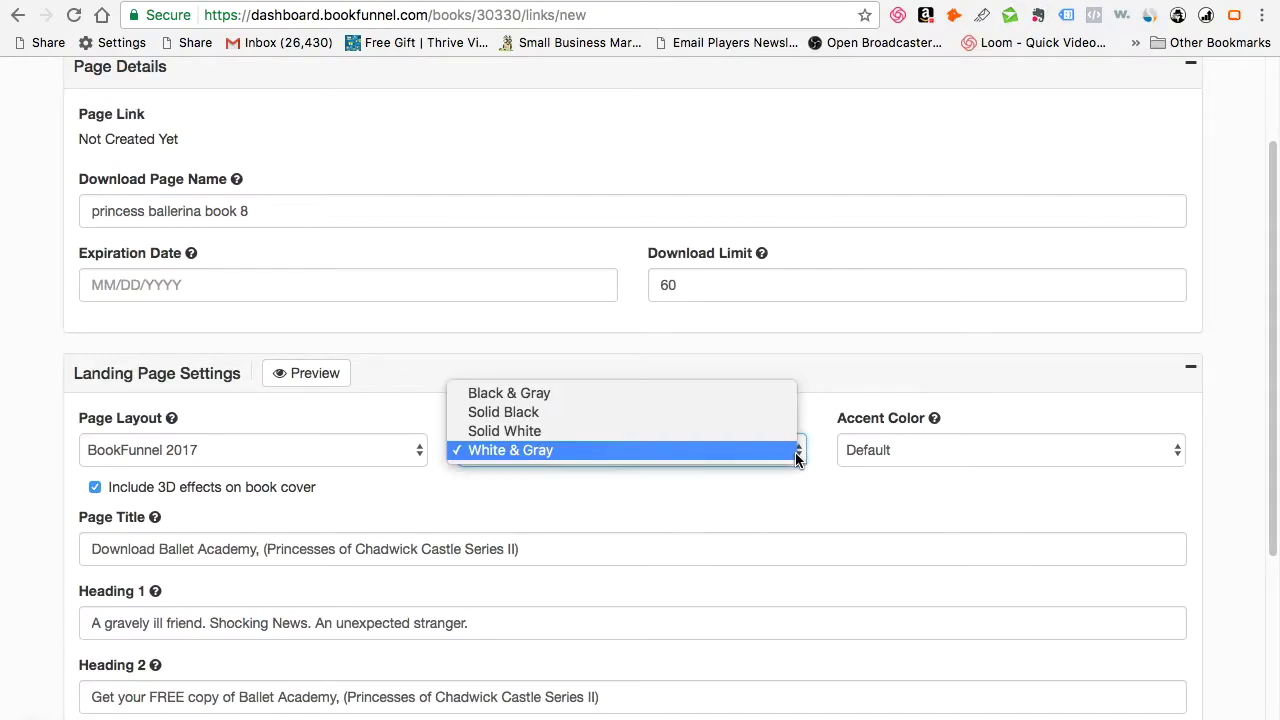
click(746, 395)
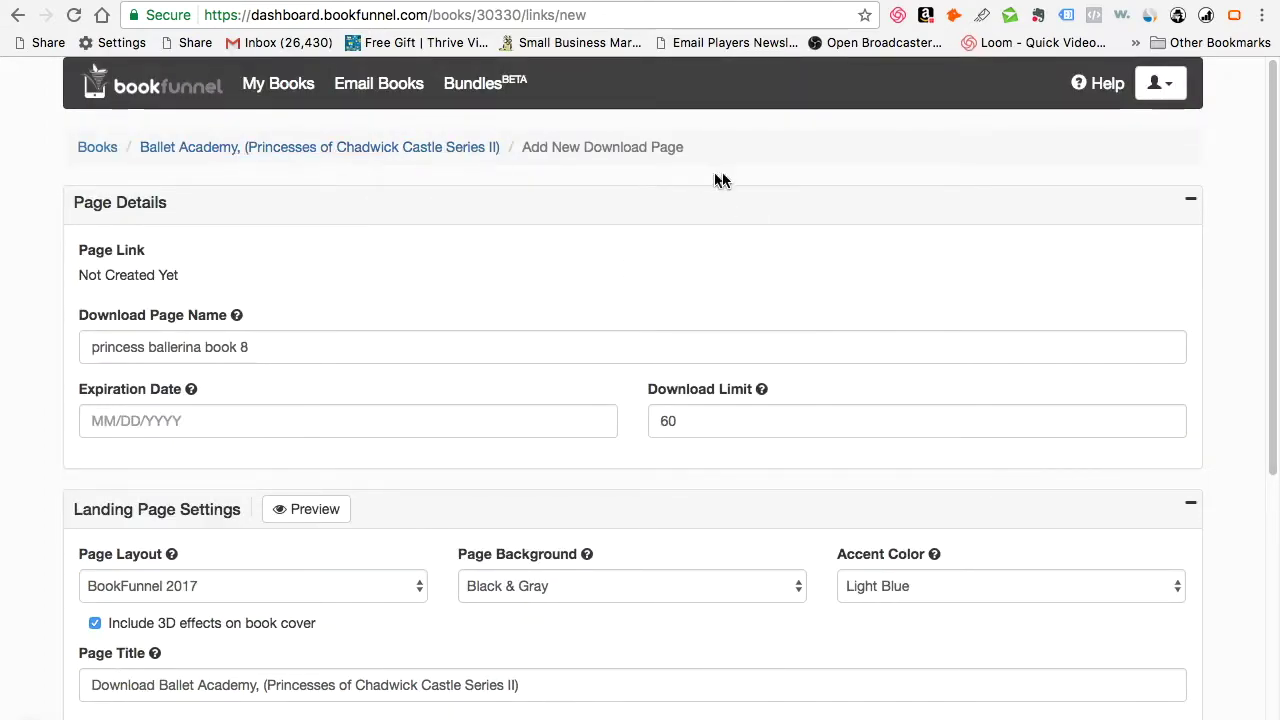
drag(1274, 318, 1273, 598)
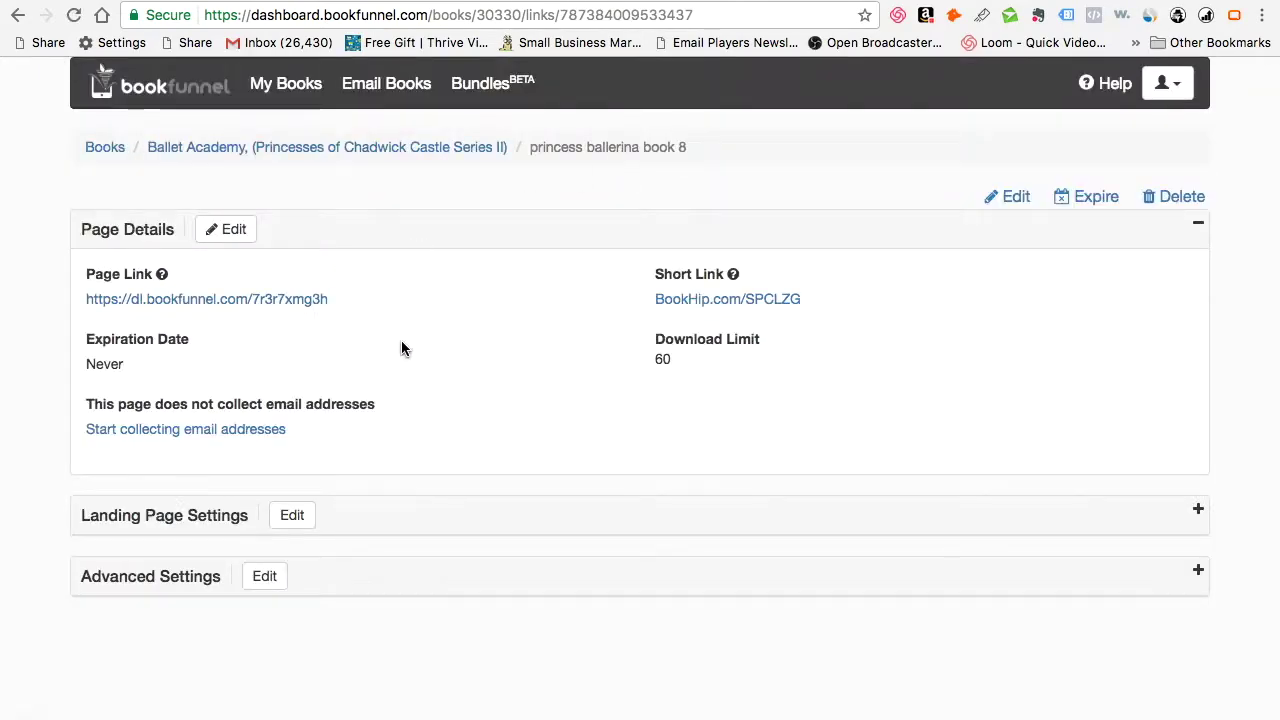
- Open the Ballet Academy page link, compare it with Forgotten Mystery, and test a download
click(163, 300)
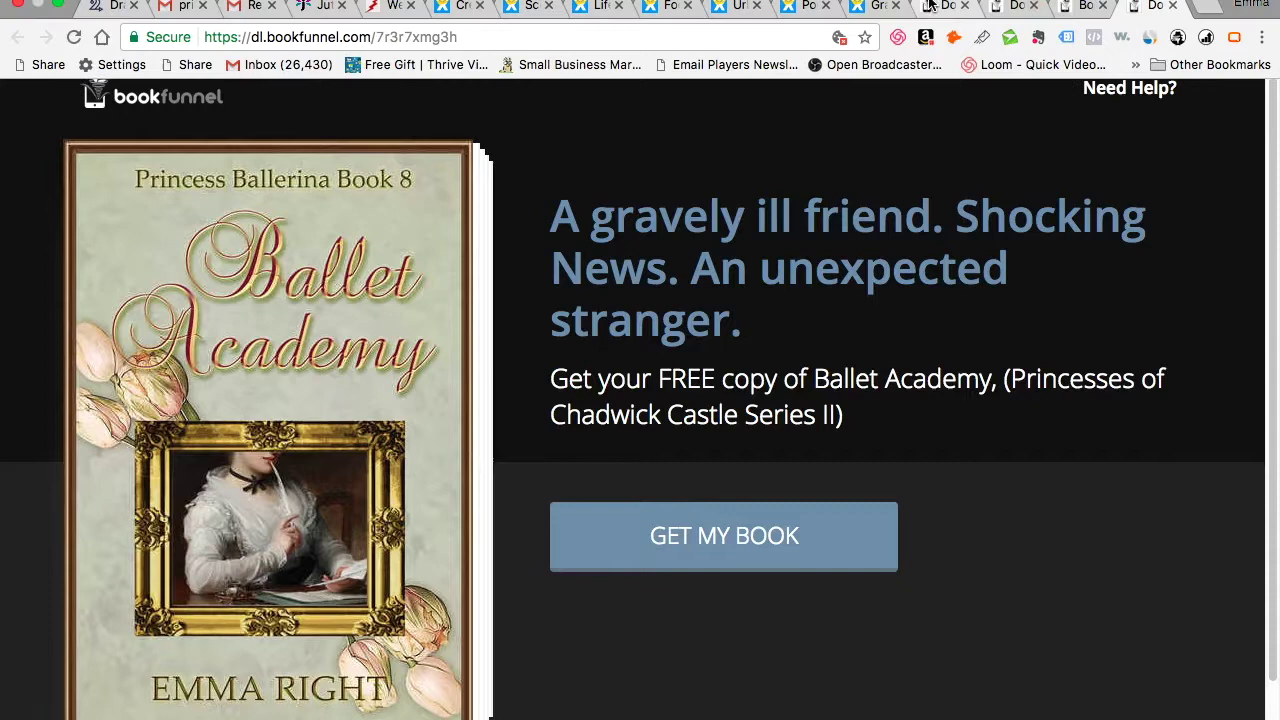
click(932, 6)
click(1026, 6)
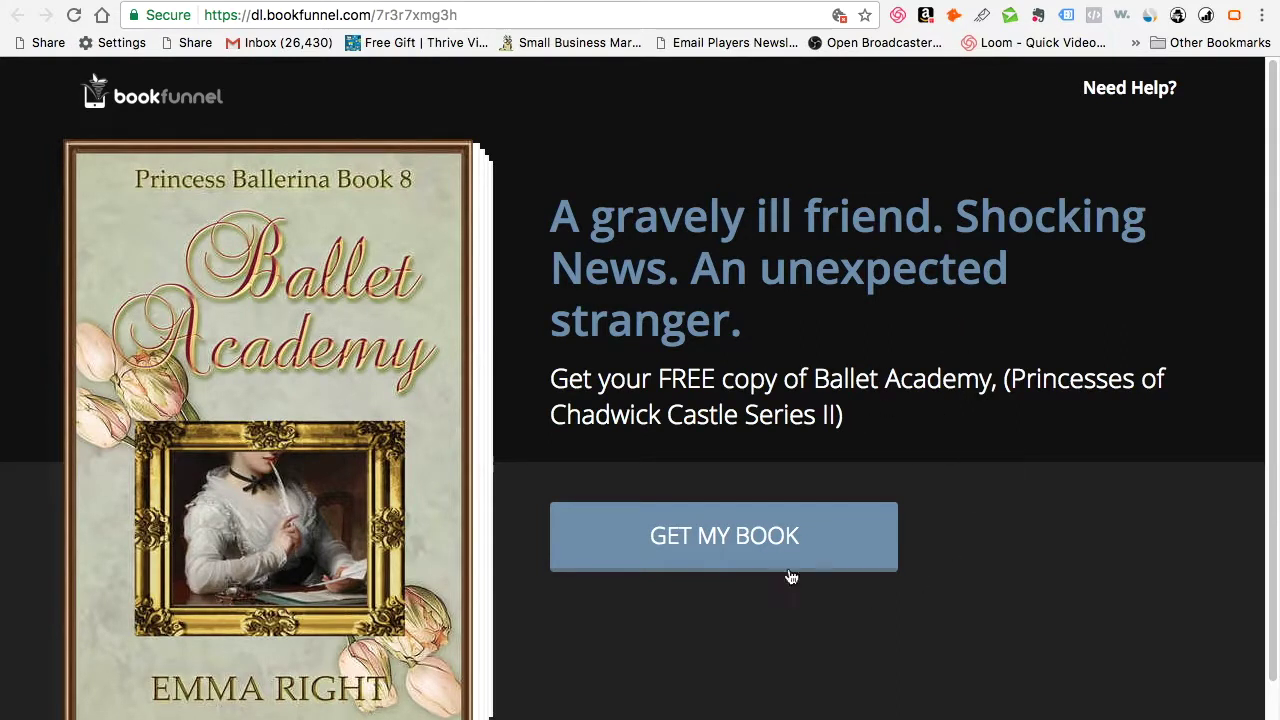
mouse_move(414, 24)
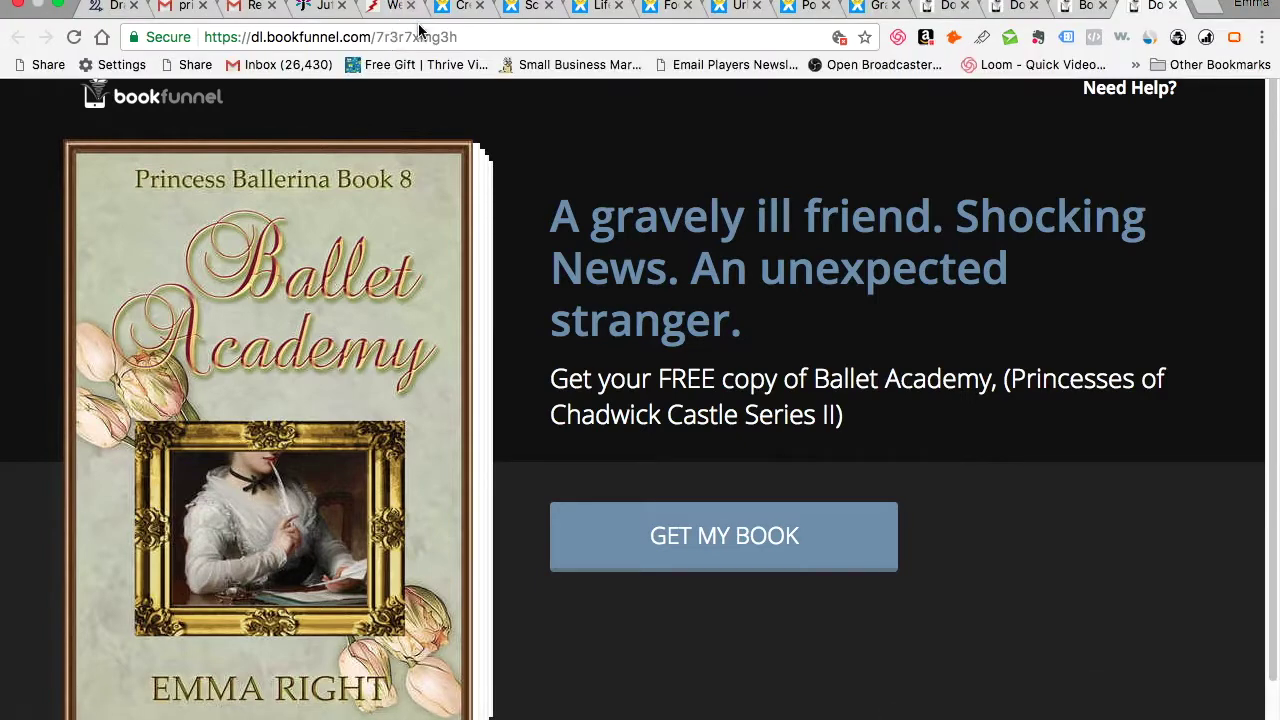
click(781, 557)
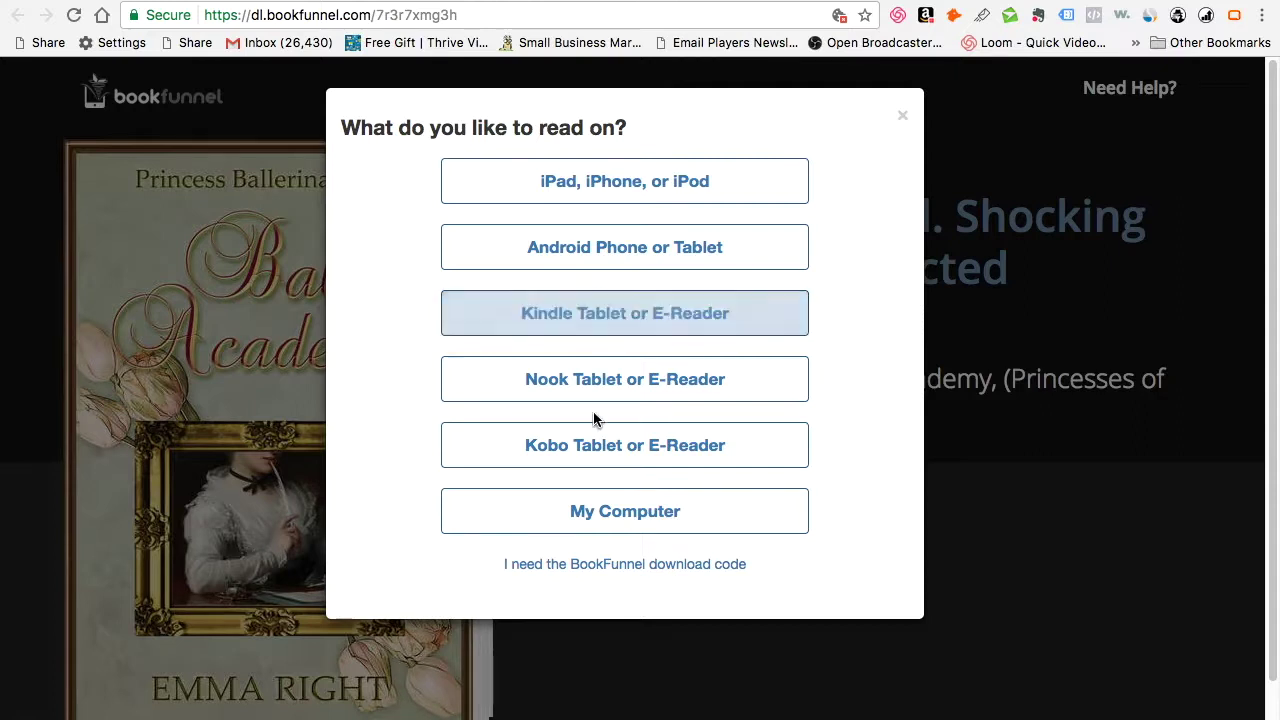
click(663, 331)
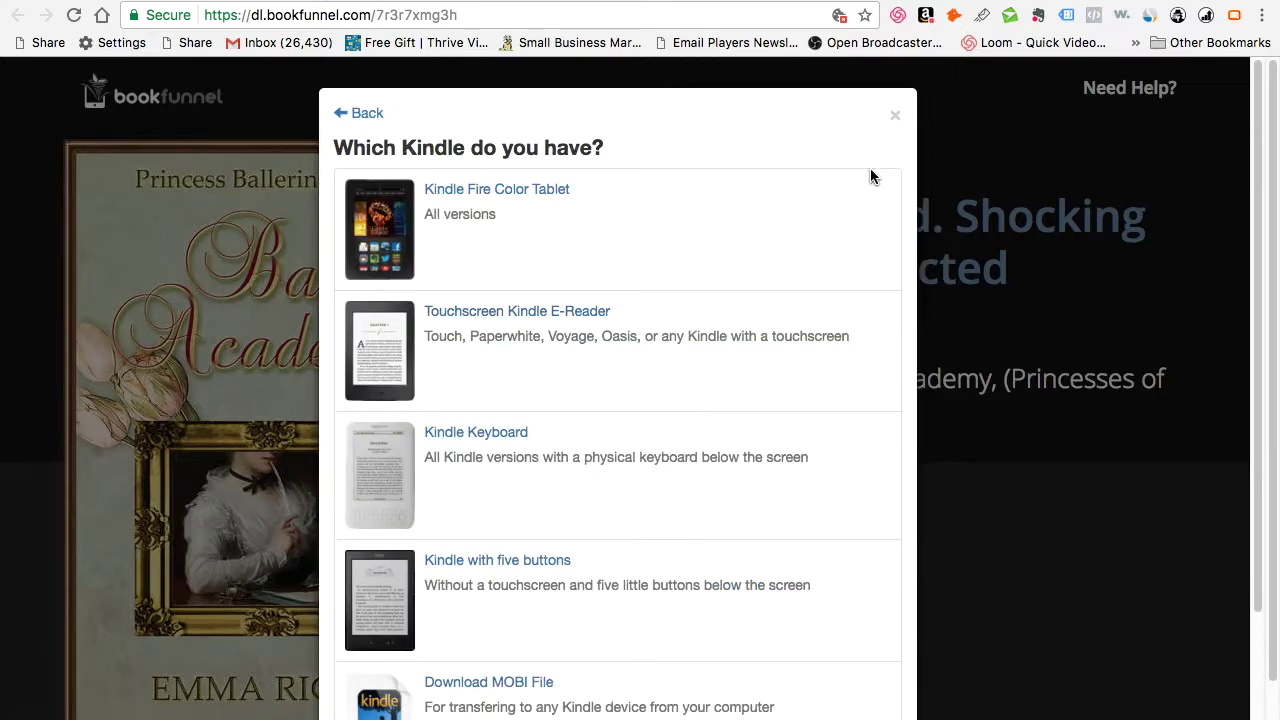
click(895, 116)
click(1118, 94)
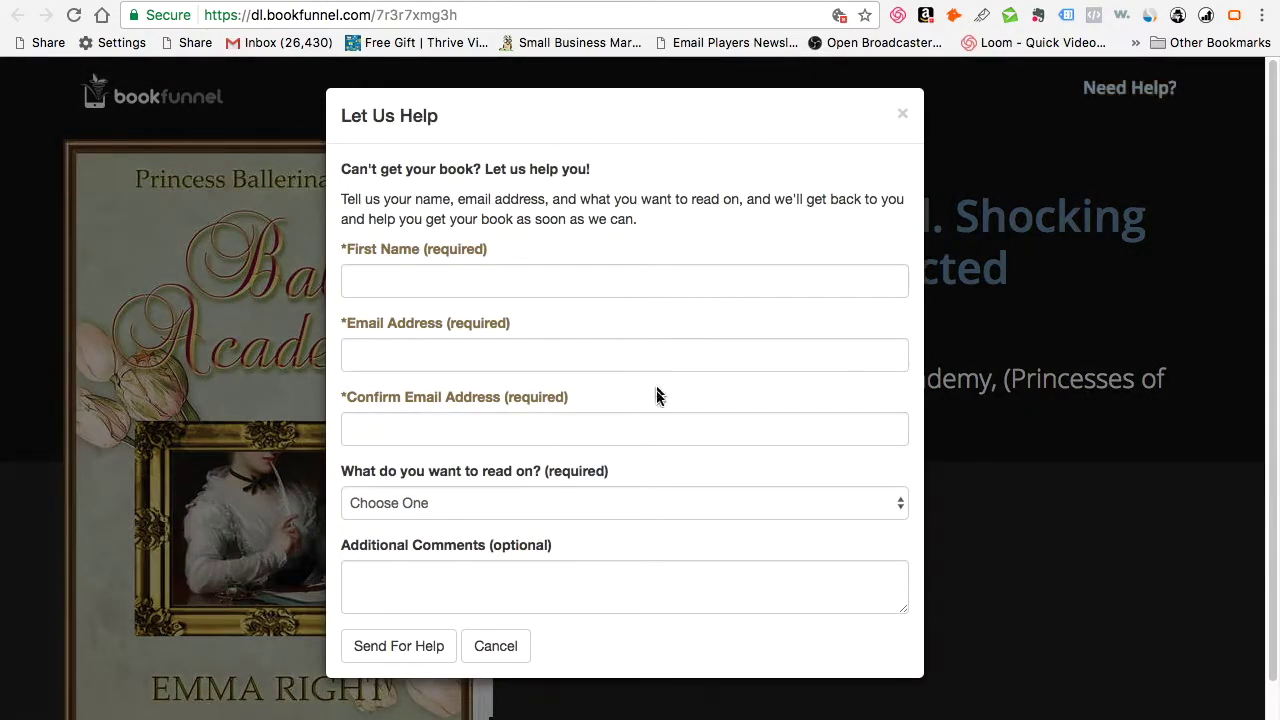
click(394, 652)
click(1137, 491)
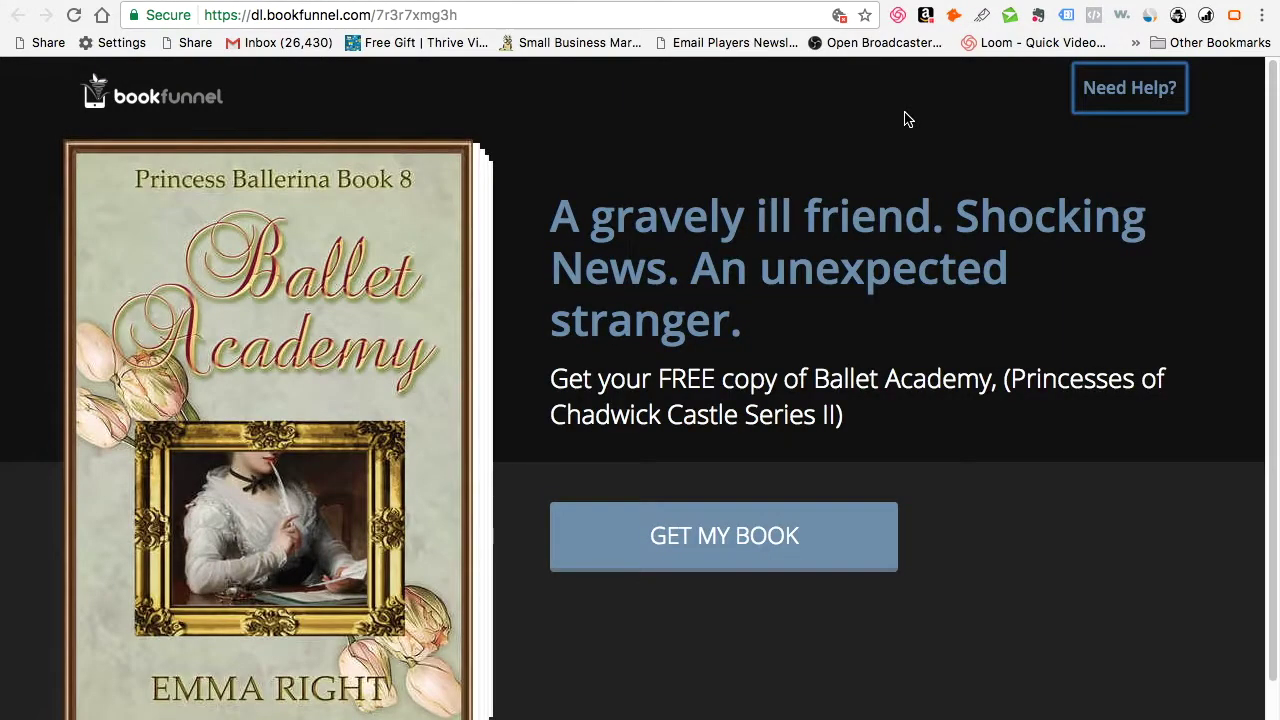